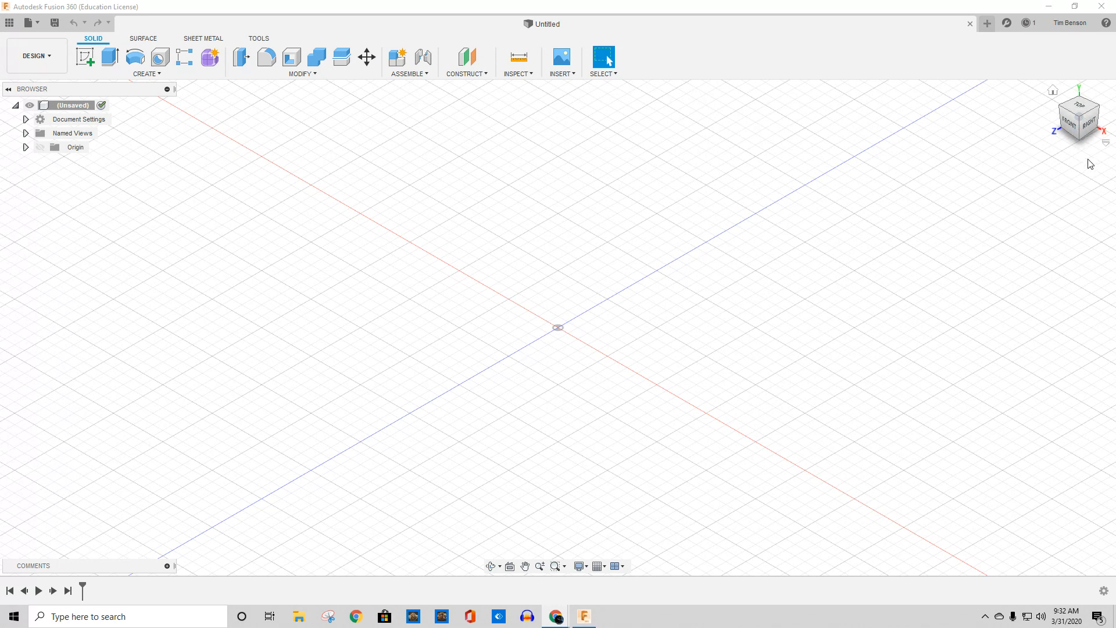
left_click(1085, 164)
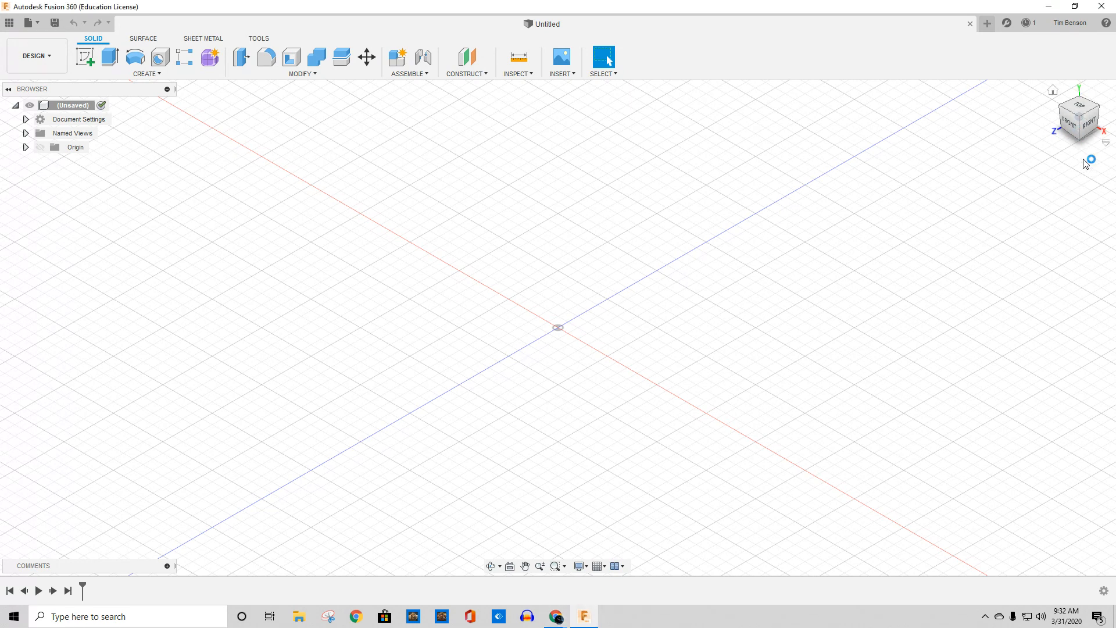
left_click(1063, 106)
left_click(1062, 106)
left_click(1062, 107)
left_click(1062, 107)
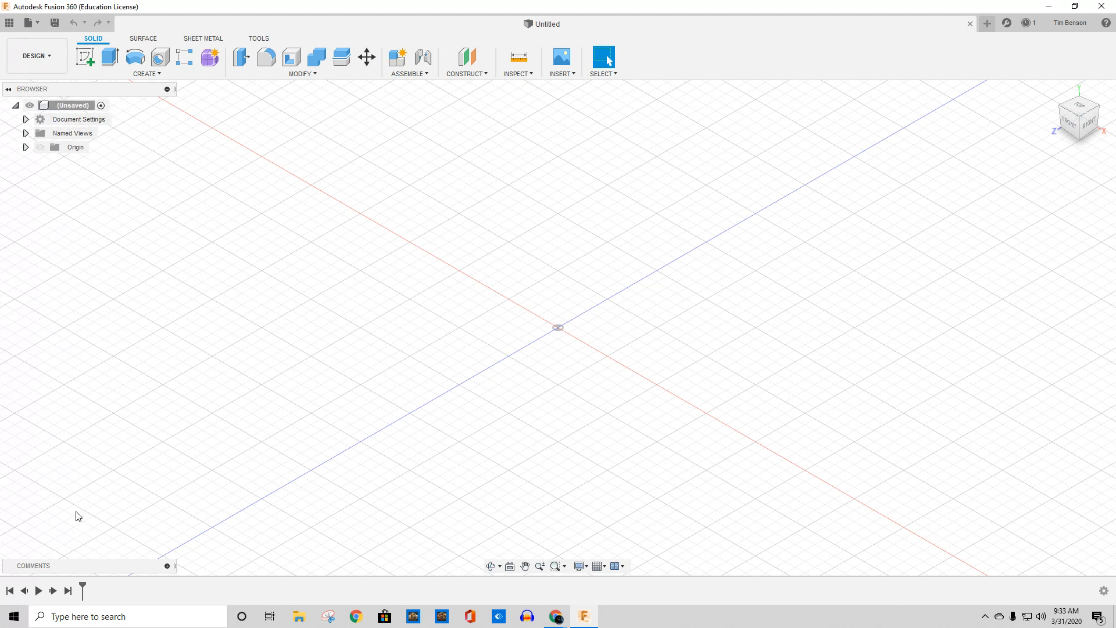
left_click(16, 105)
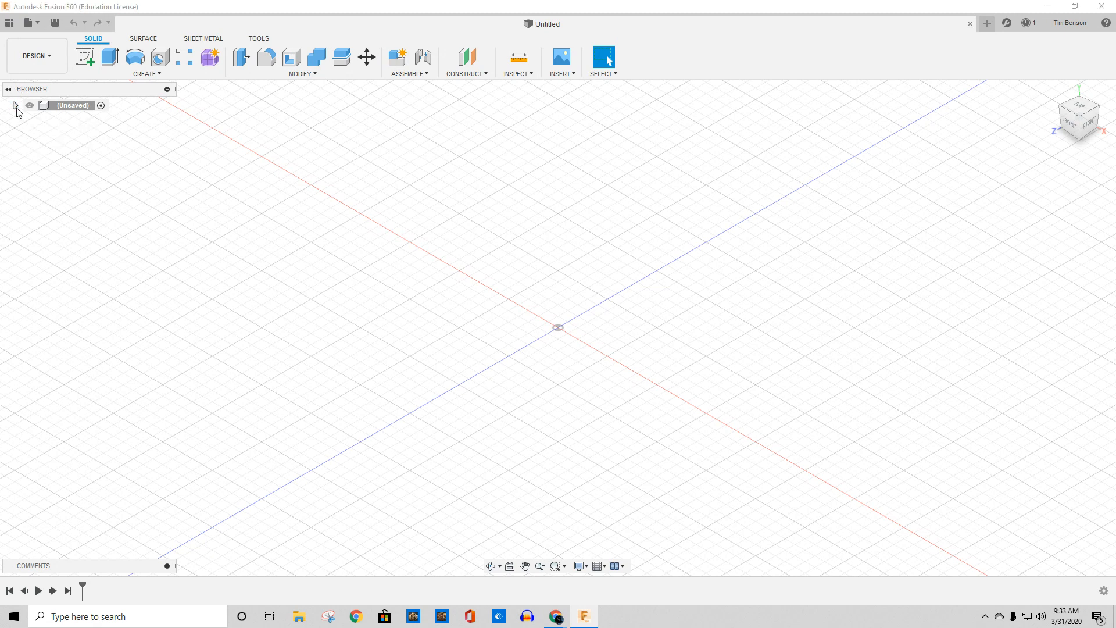
left_click(16, 105)
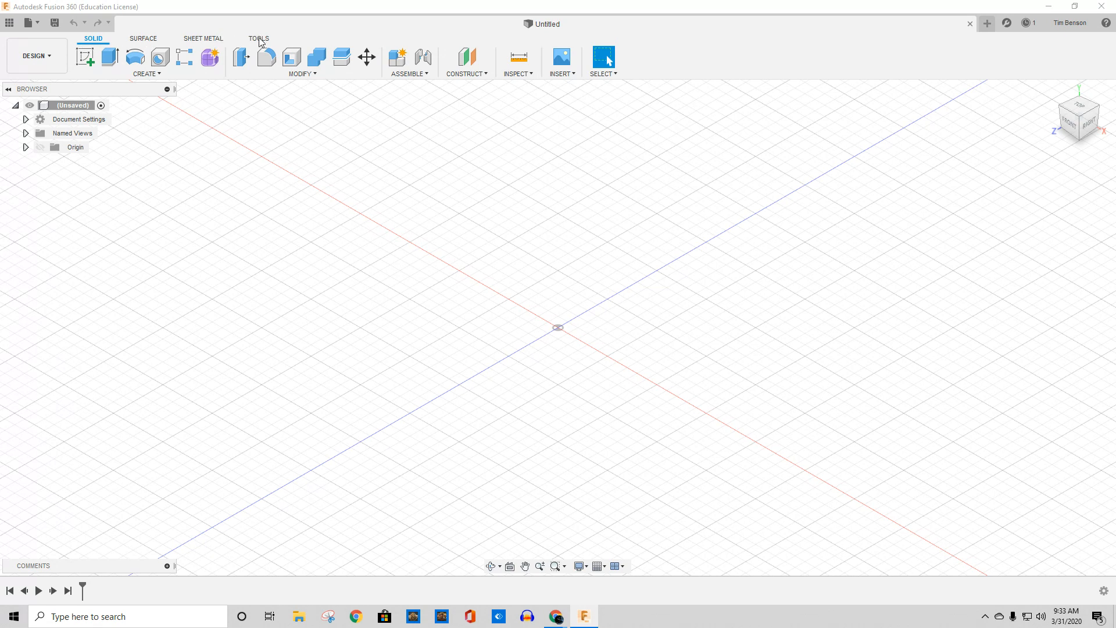
left_click(51, 54)
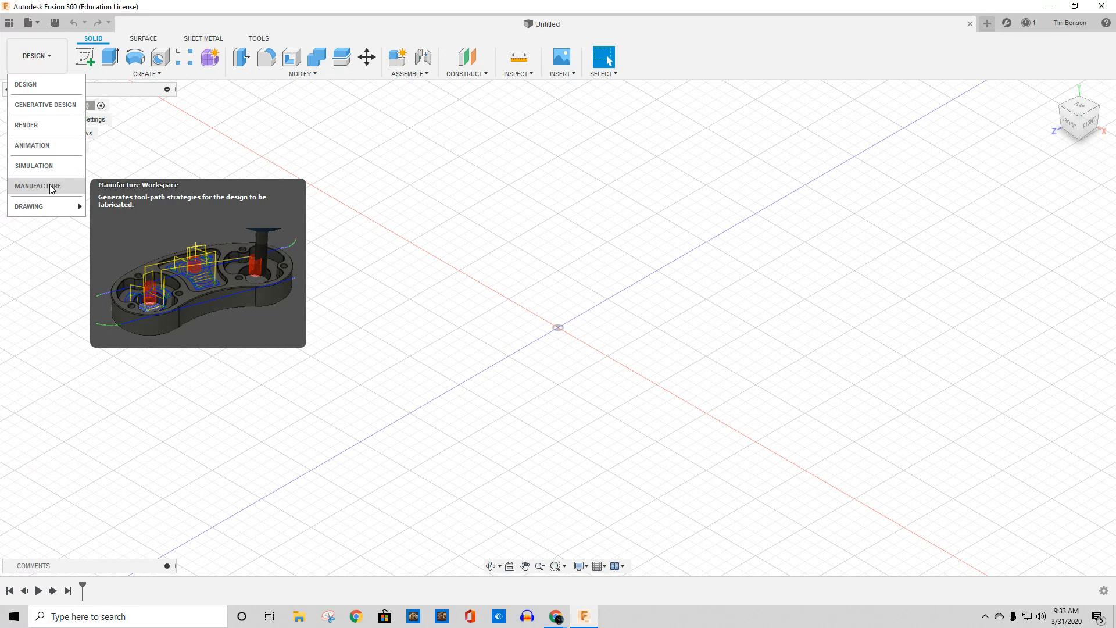
mouse_move(40, 208)
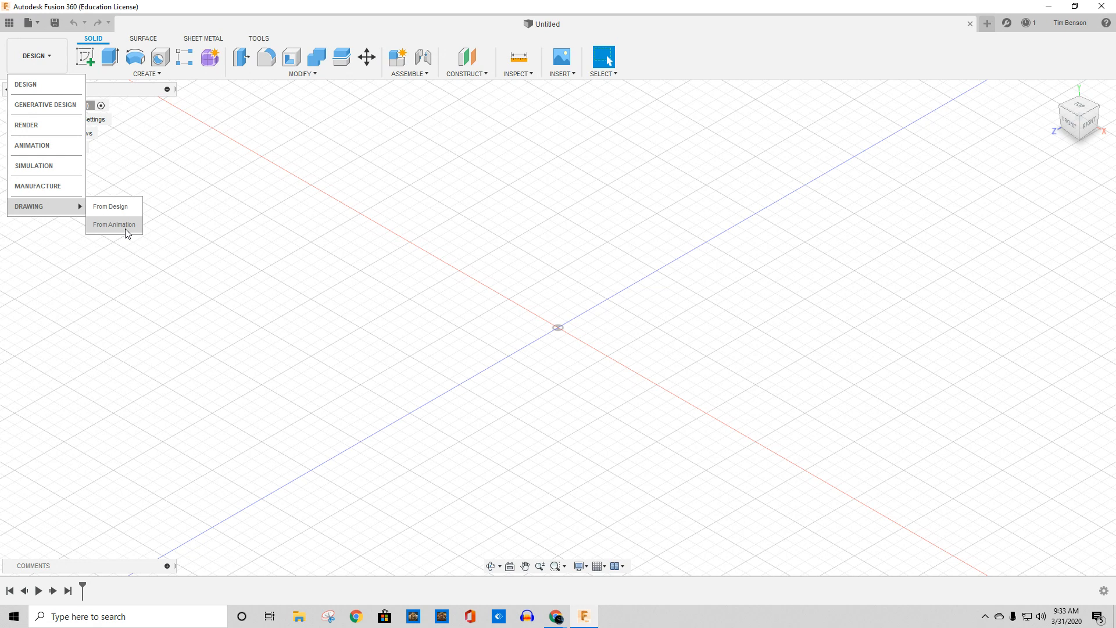
left_click(198, 164)
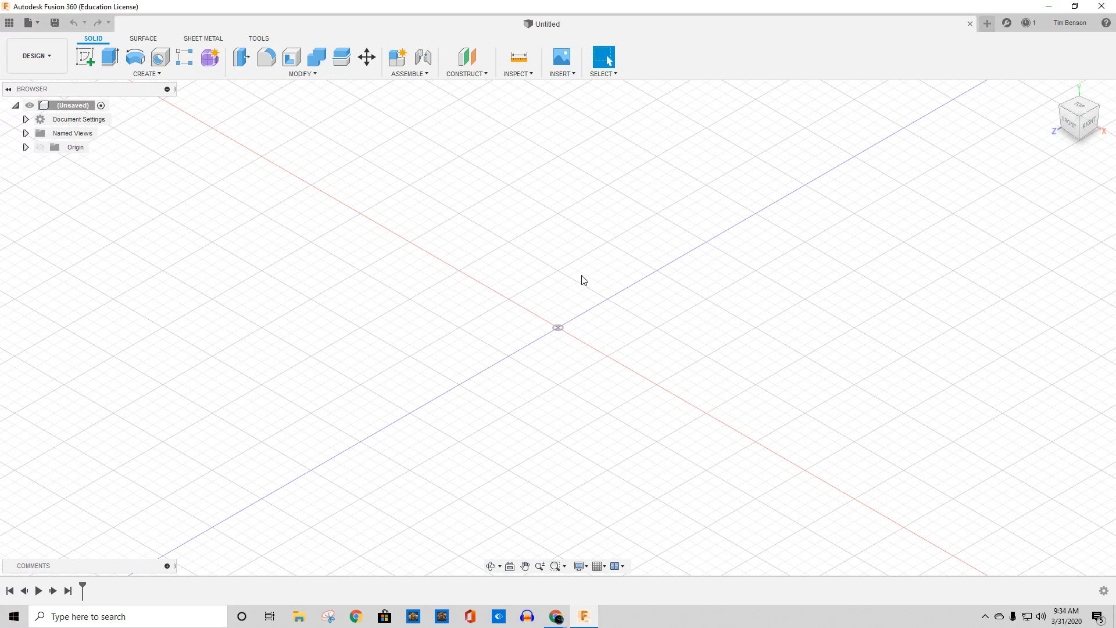
Start a new sketch on the horizontal XZ origin plane.
middle_click_drag(590, 277, 366, 424)
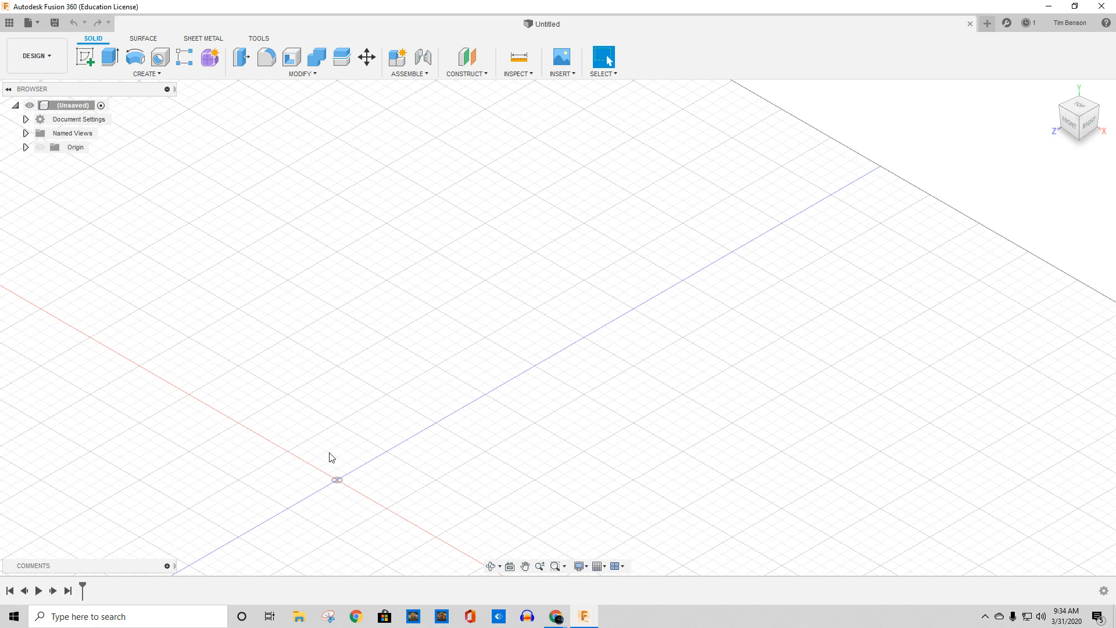
left_click(1073, 109)
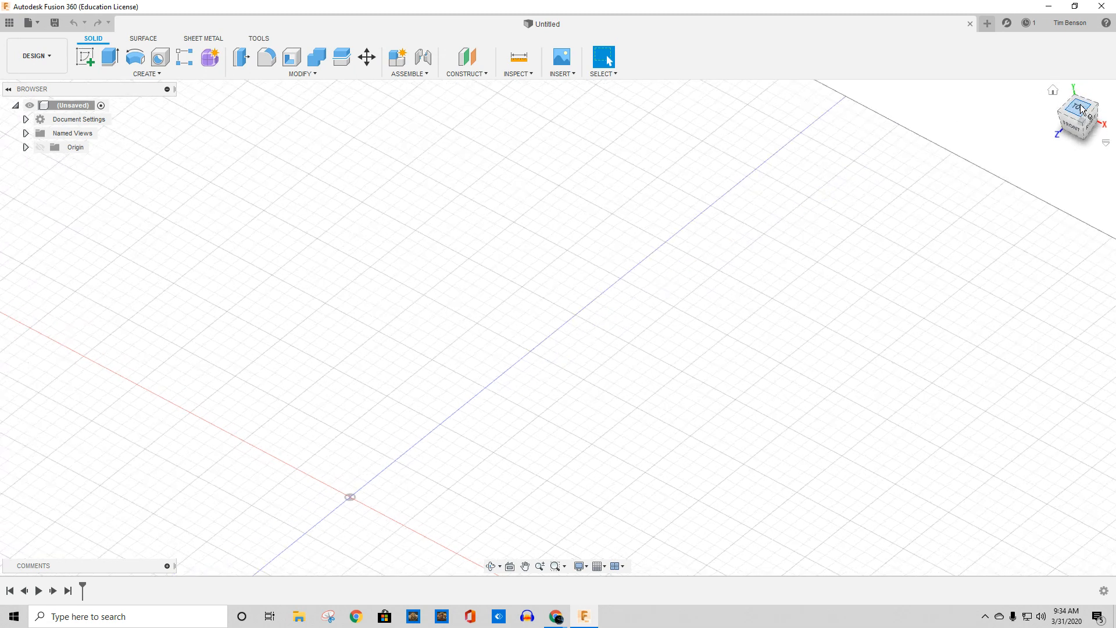
middle_click_drag(685, 351, 368, 287)
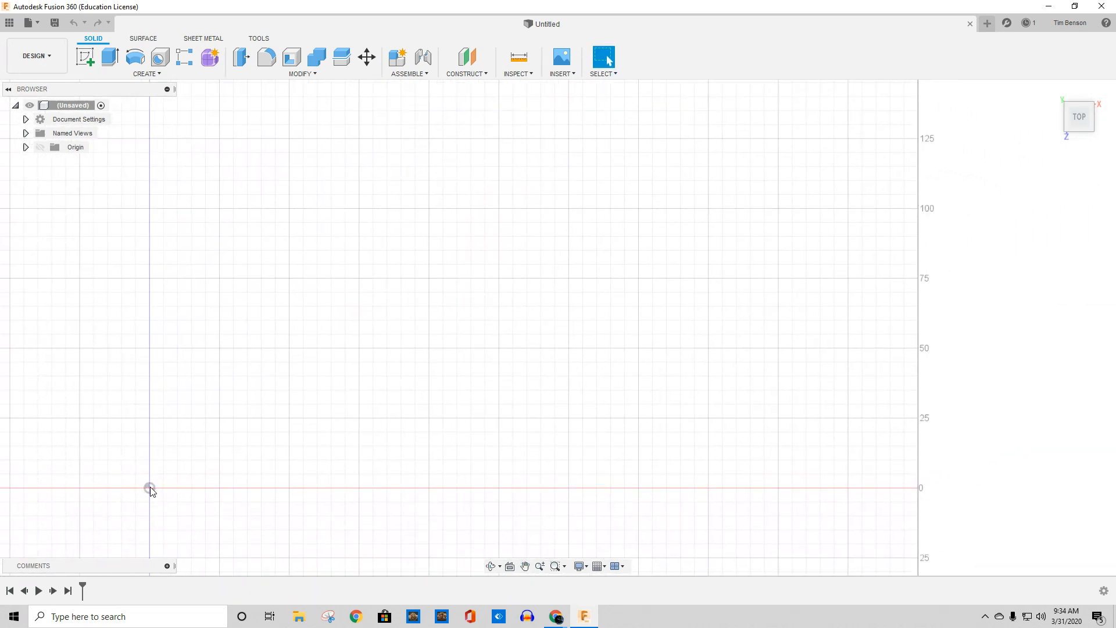
middle_click_drag(250, 385, 327, 329)
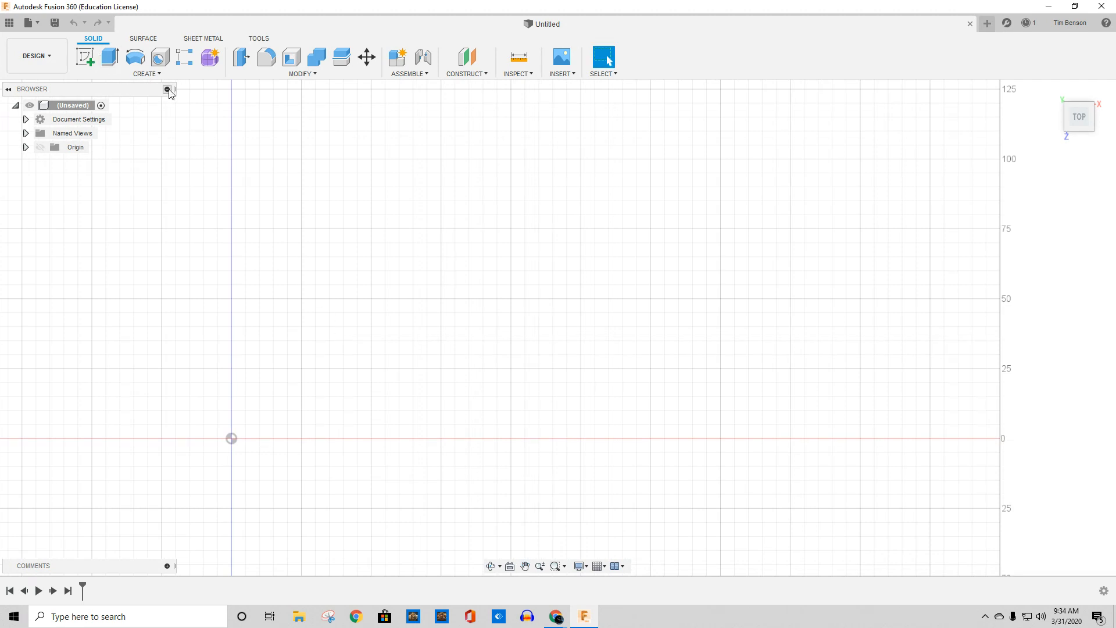
left_click(86, 58)
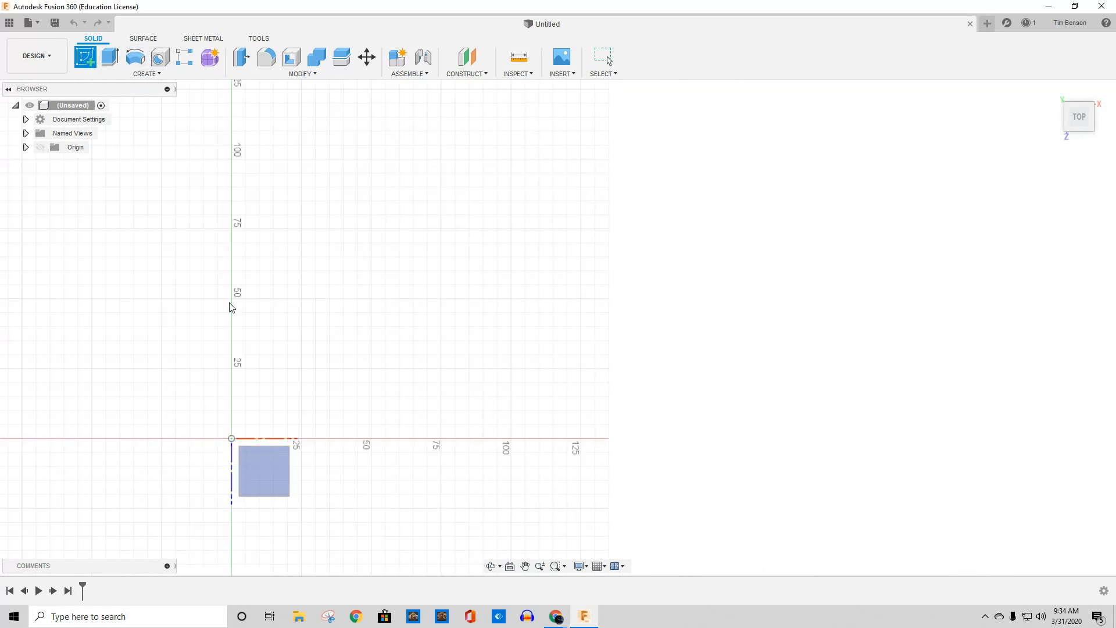
left_click(235, 451)
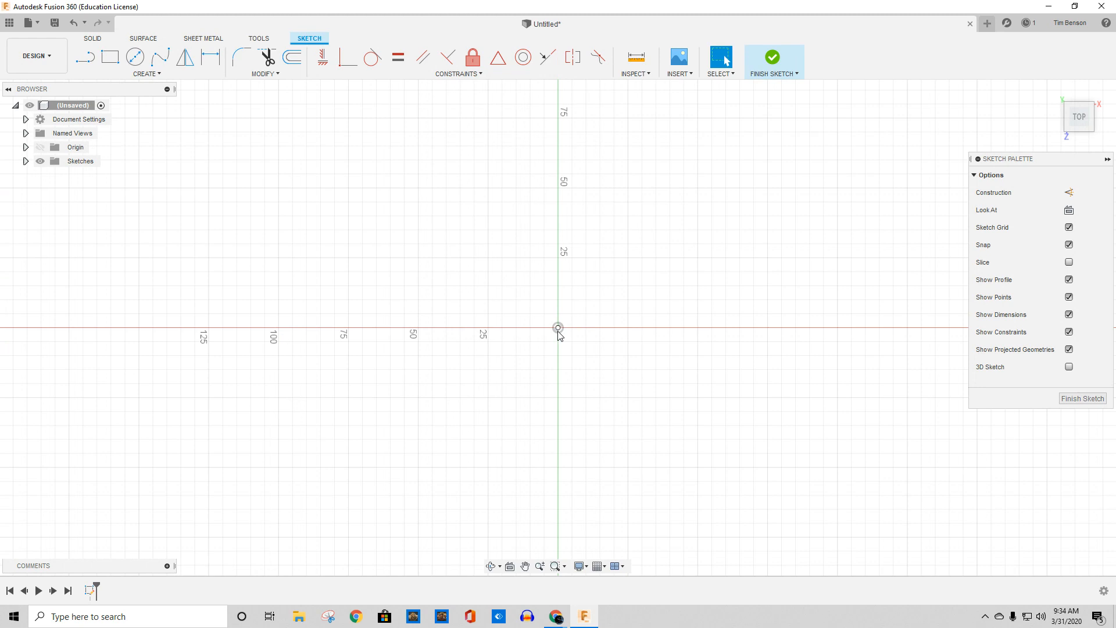
Sketch a two-point rectangle from the origin, about 175 mm wide and 100 mm high.
left_click(110, 57)
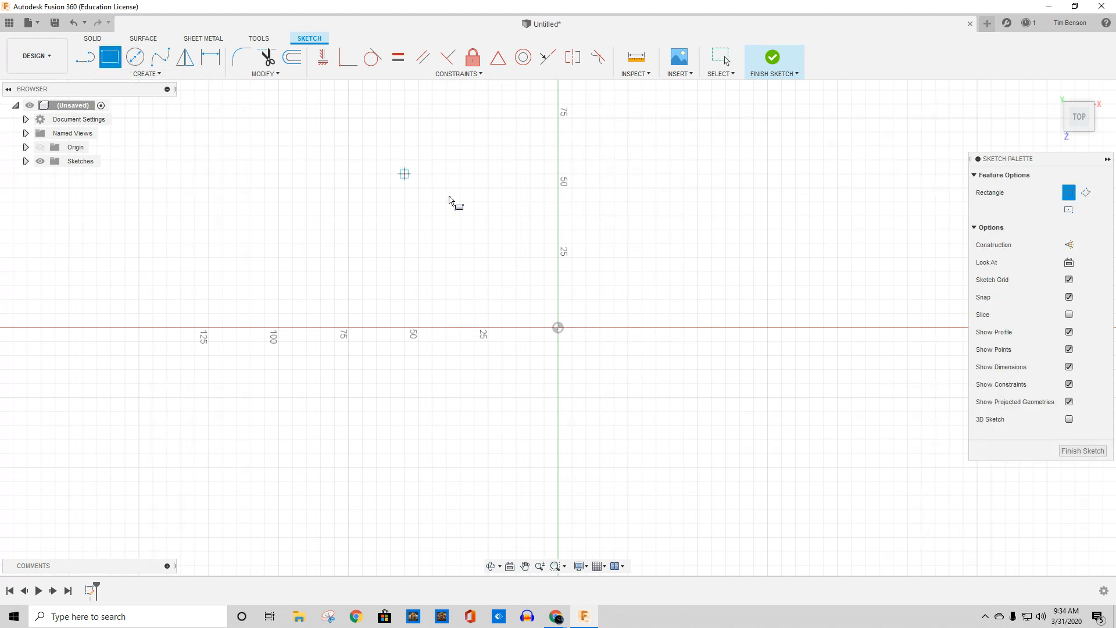
left_click(558, 328)
middle_click_drag(720, 198, 501, 330)
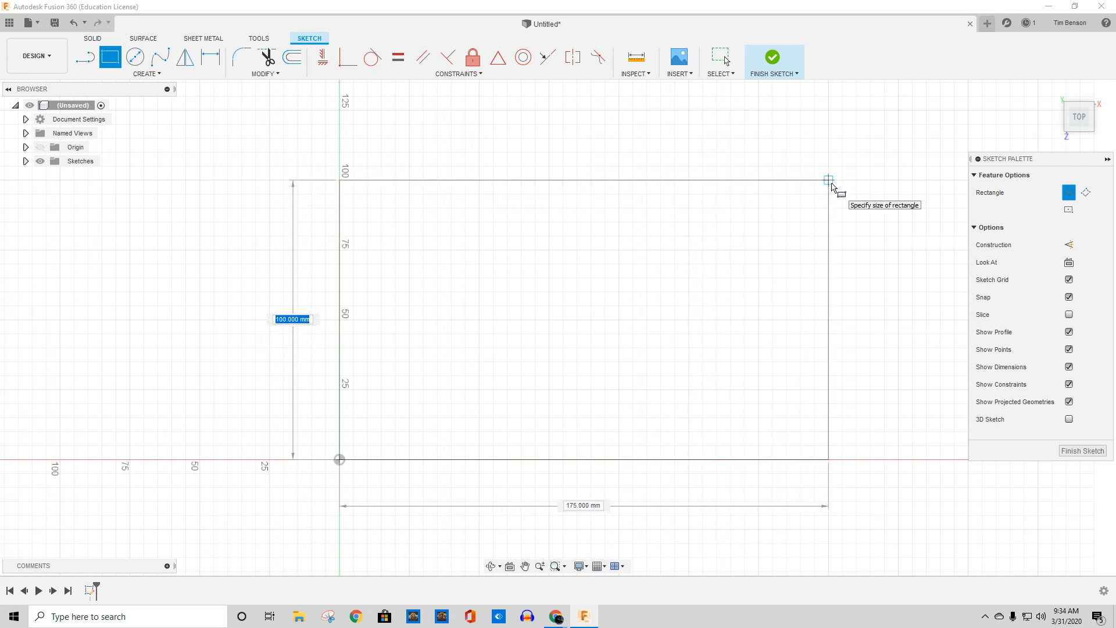
left_click(834, 186)
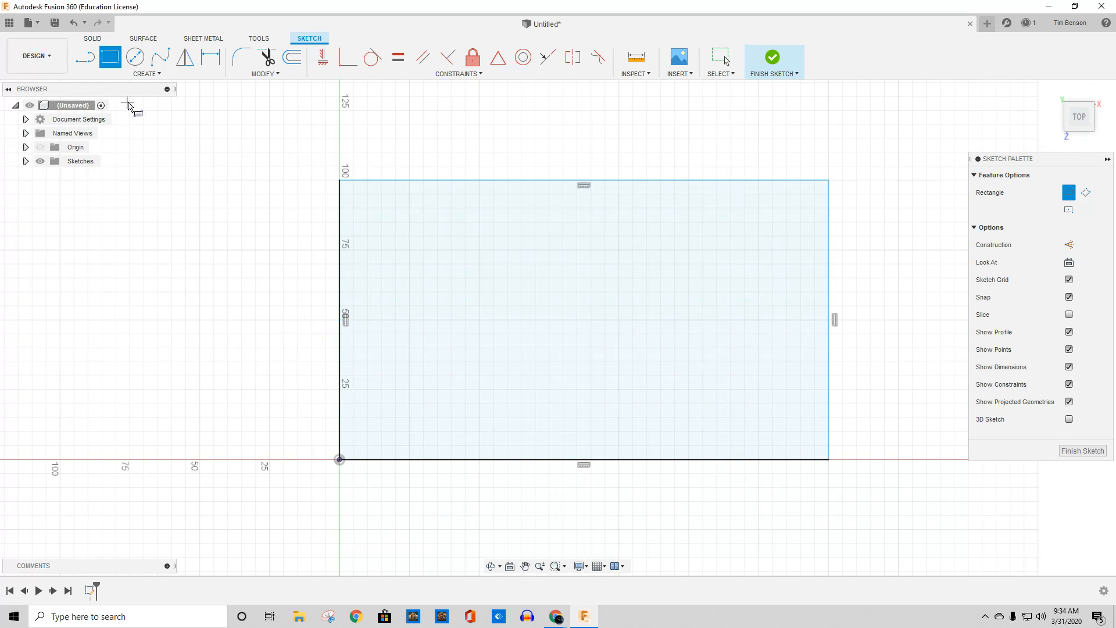
left_click(249, 212)
key("Escape")
Dimension the rectangle's left side and set its height to 88.9 mm.
left_click(26, 161)
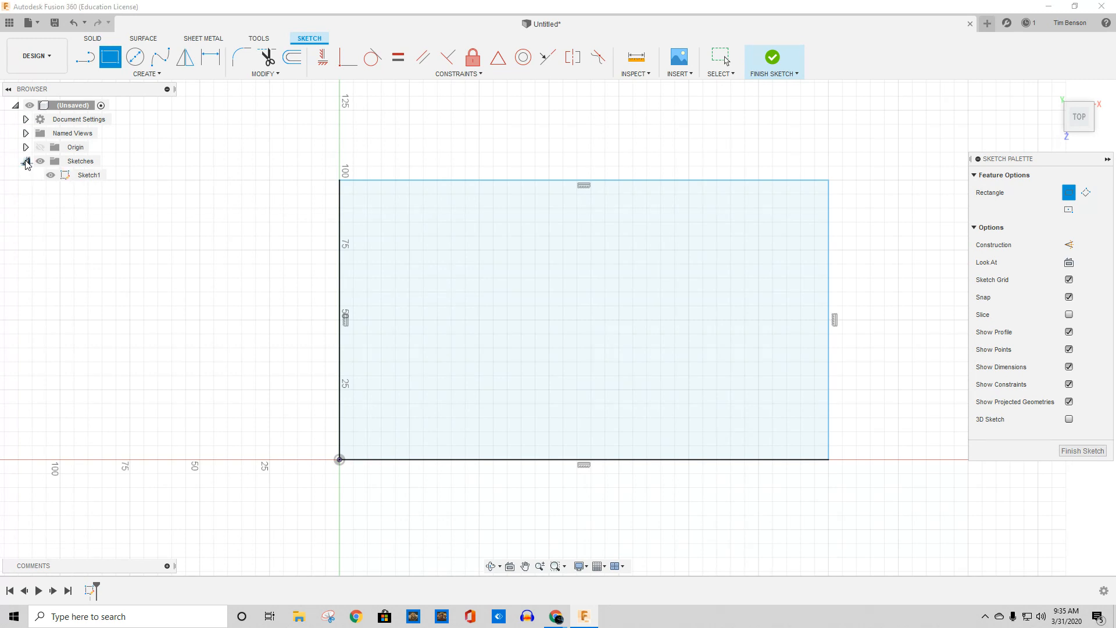
left_click(89, 176)
left_click(203, 57)
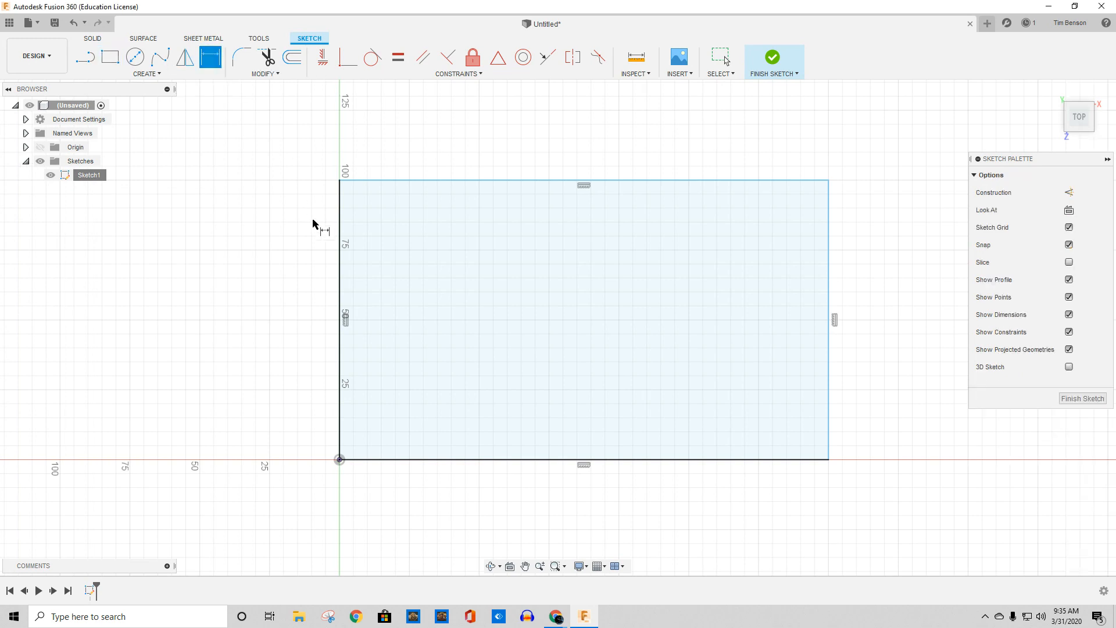
left_click(340, 277)
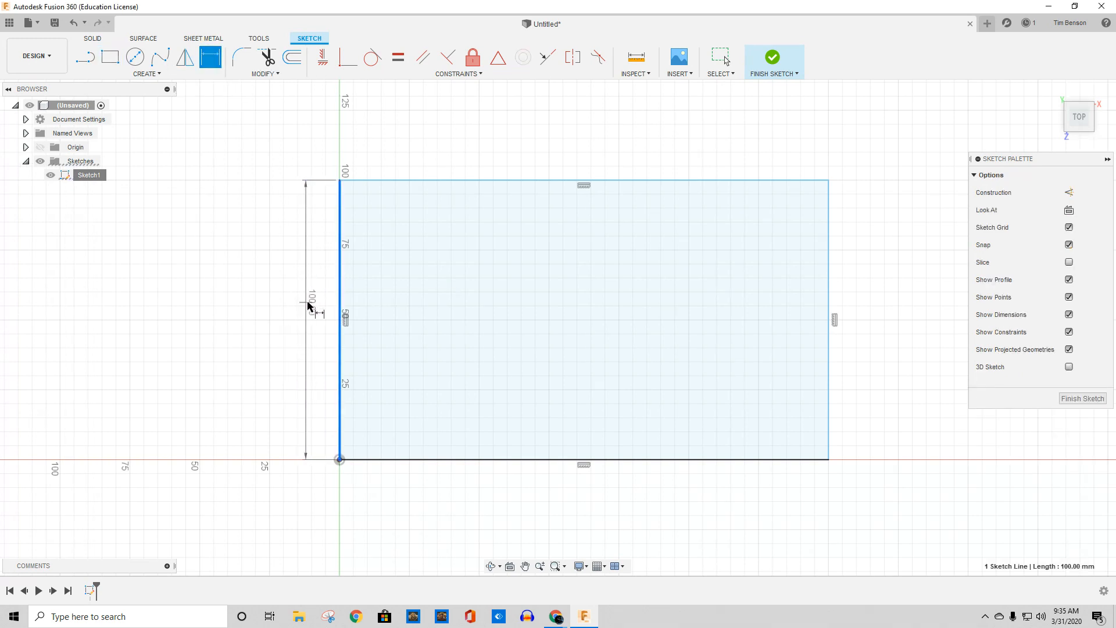
left_click(306, 304)
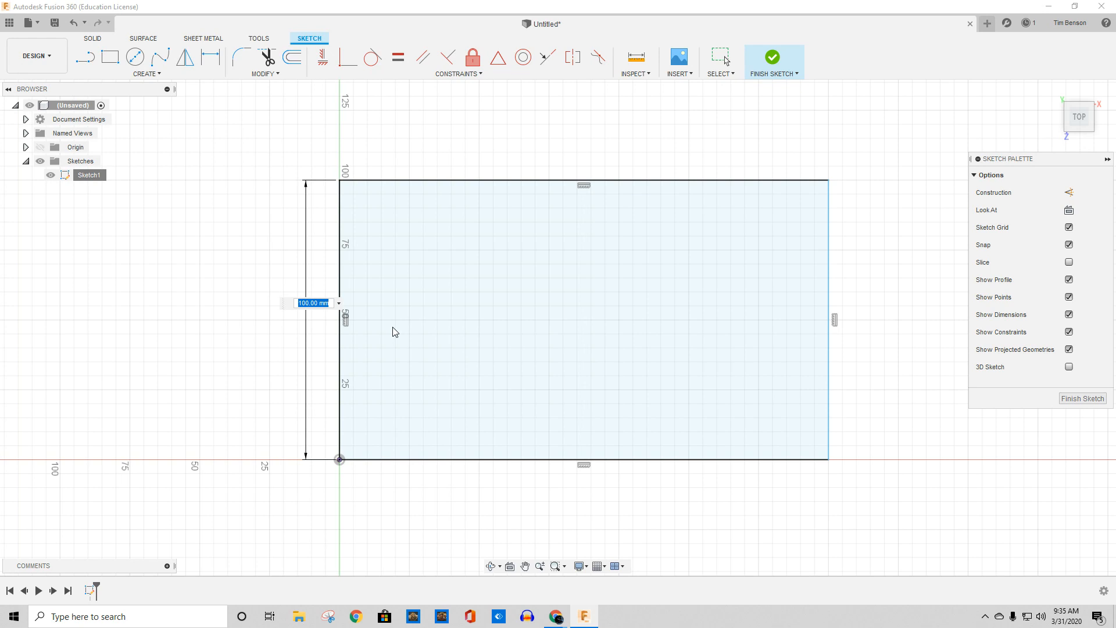
type("88.9")
key("Return")
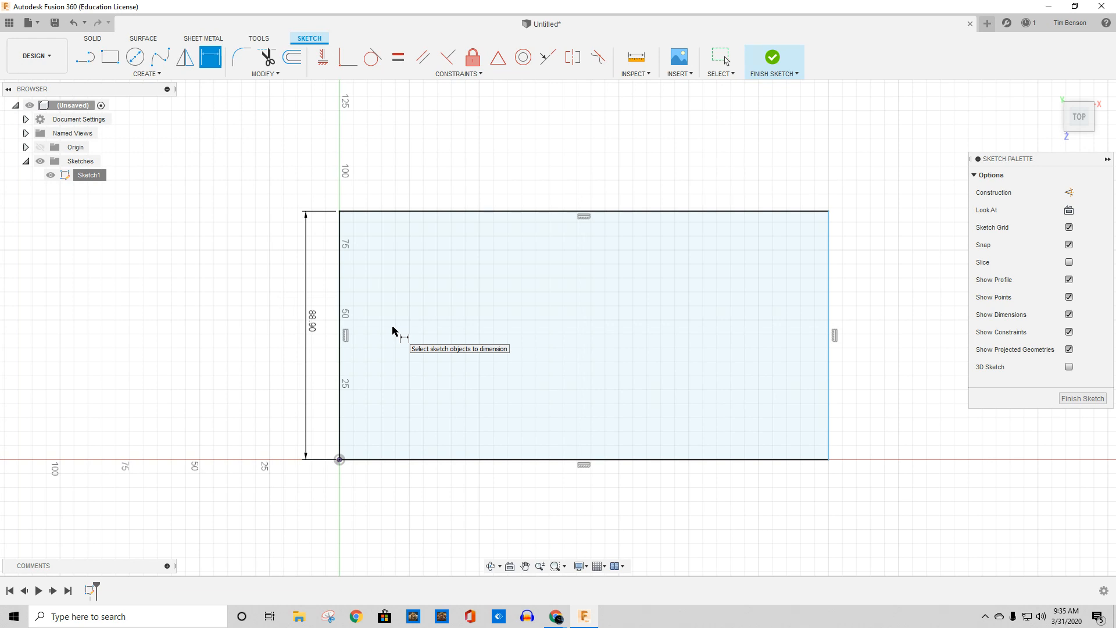
Dimension the rectangle's top edge and set its width to 5.5 in.
left_click(493, 212)
left_click(497, 161)
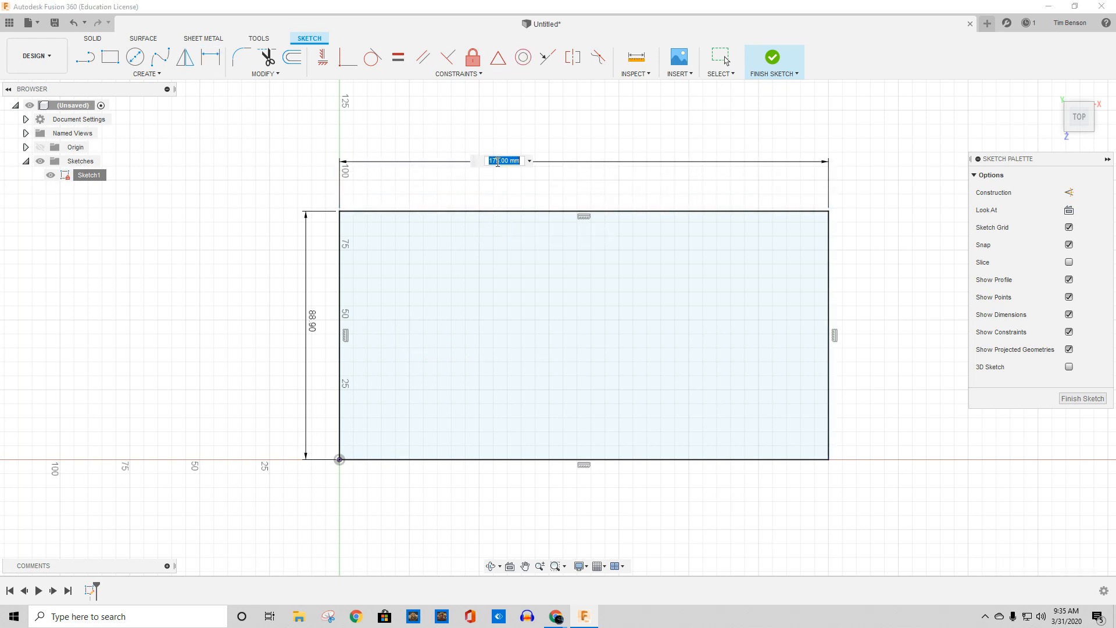
type("5.5 in")
key("Return")
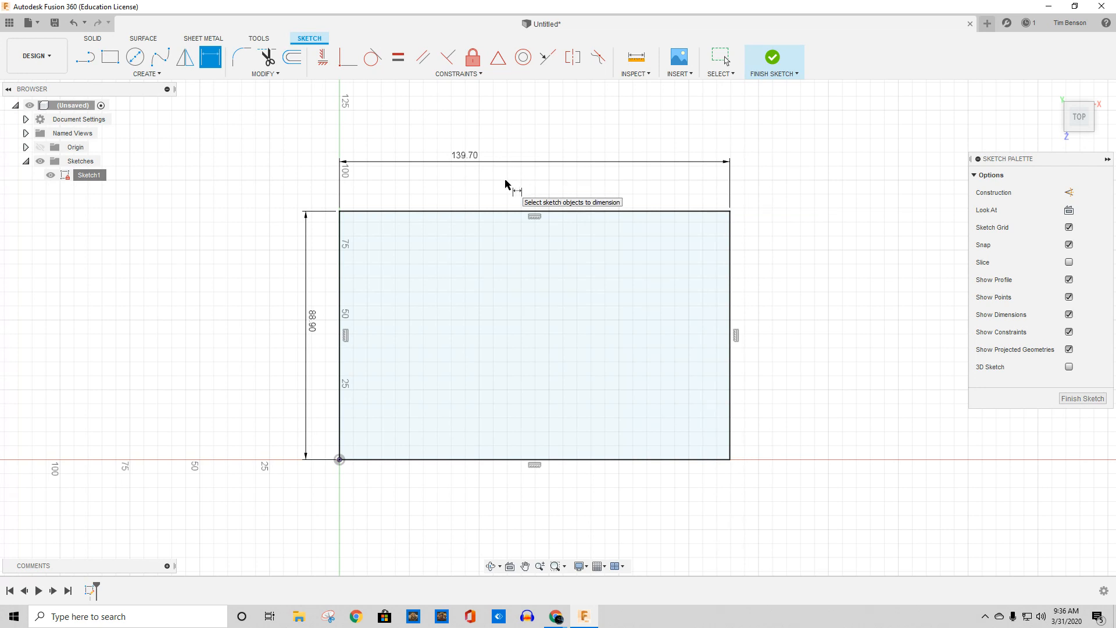
left_click(152, 75)
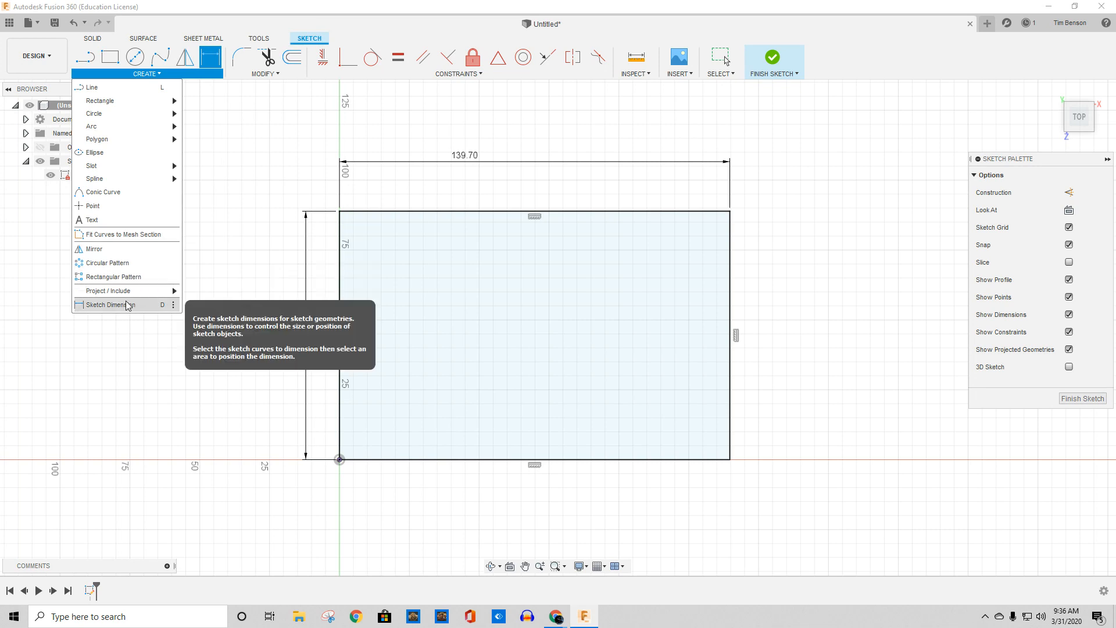
Fillet the rectangle's upper-left corner with a 1/2 in (12.7 mm) radius.
left_click(242, 57)
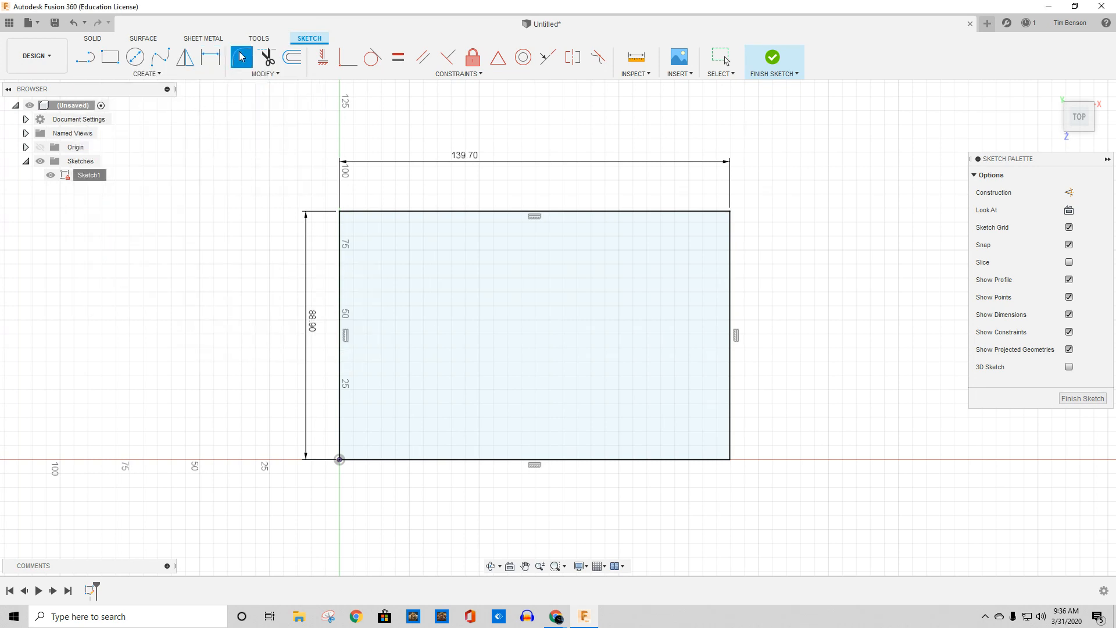
left_click(376, 213)
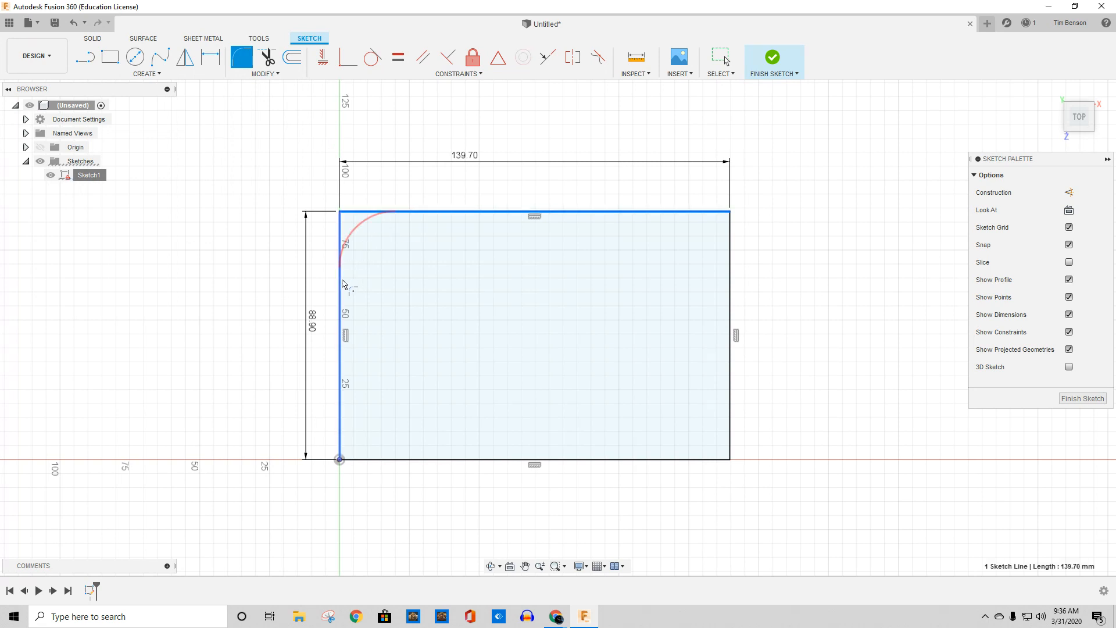
left_click(343, 284)
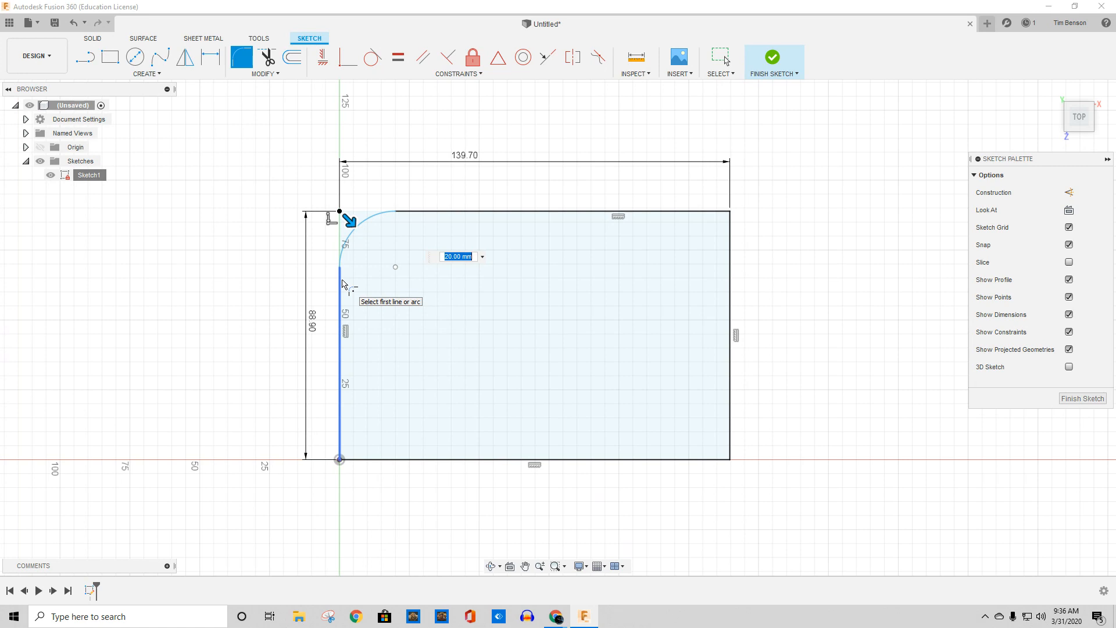
type("1/2")
key("Return")
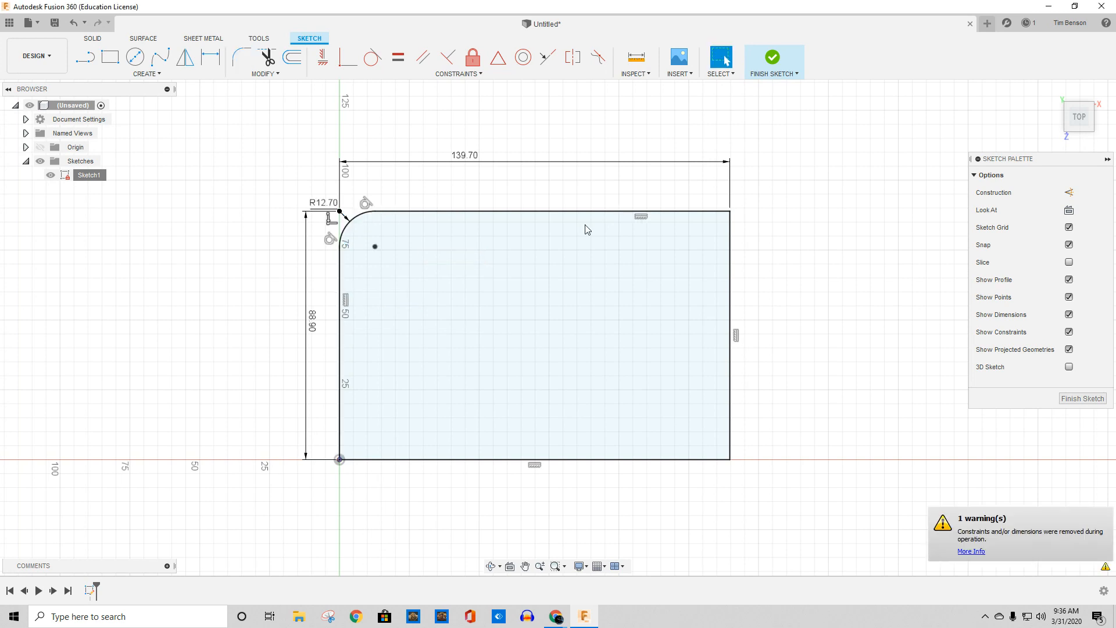
Fillet the rectangle's upper-right corner with a 12.7 mm radius.
left_click(705, 212)
key("Escape")
left_click(241, 57)
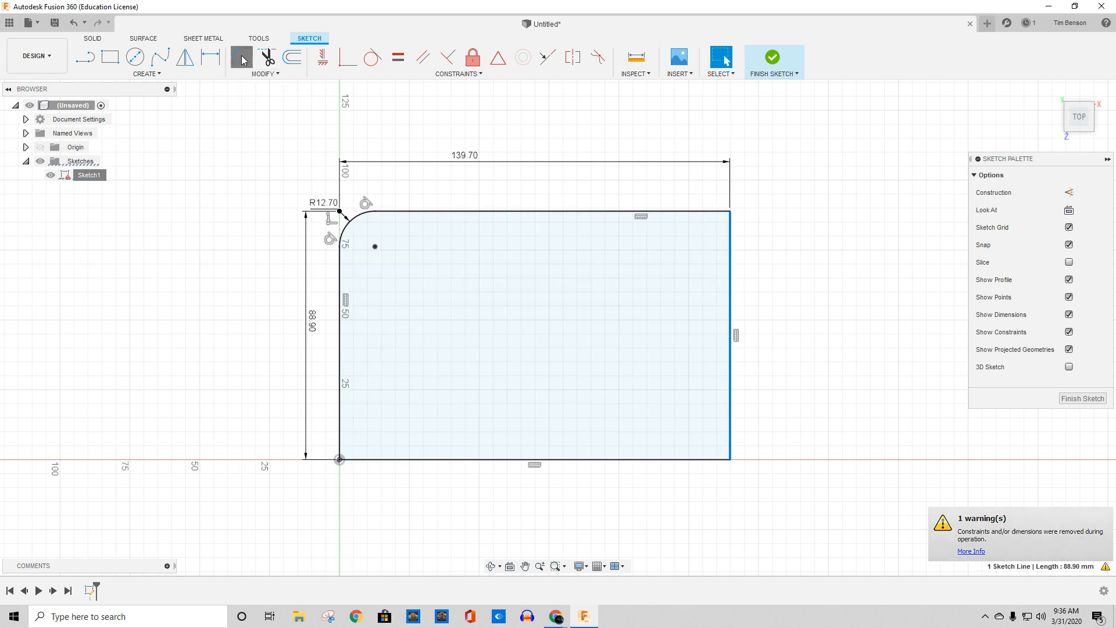
left_click(706, 213)
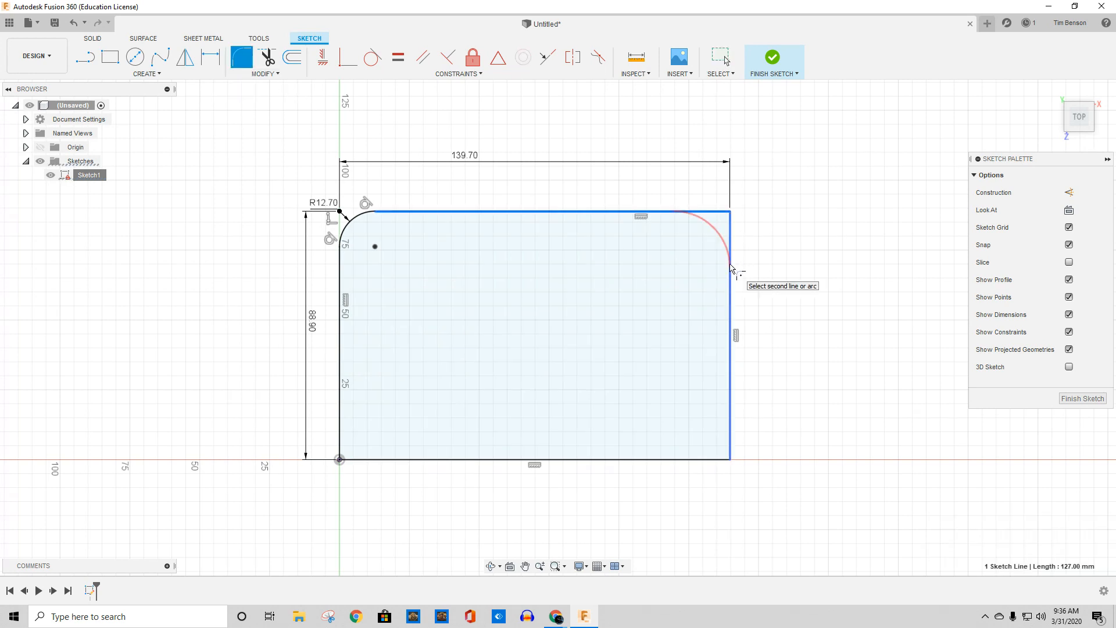
left_click(731, 269)
type("12.7")
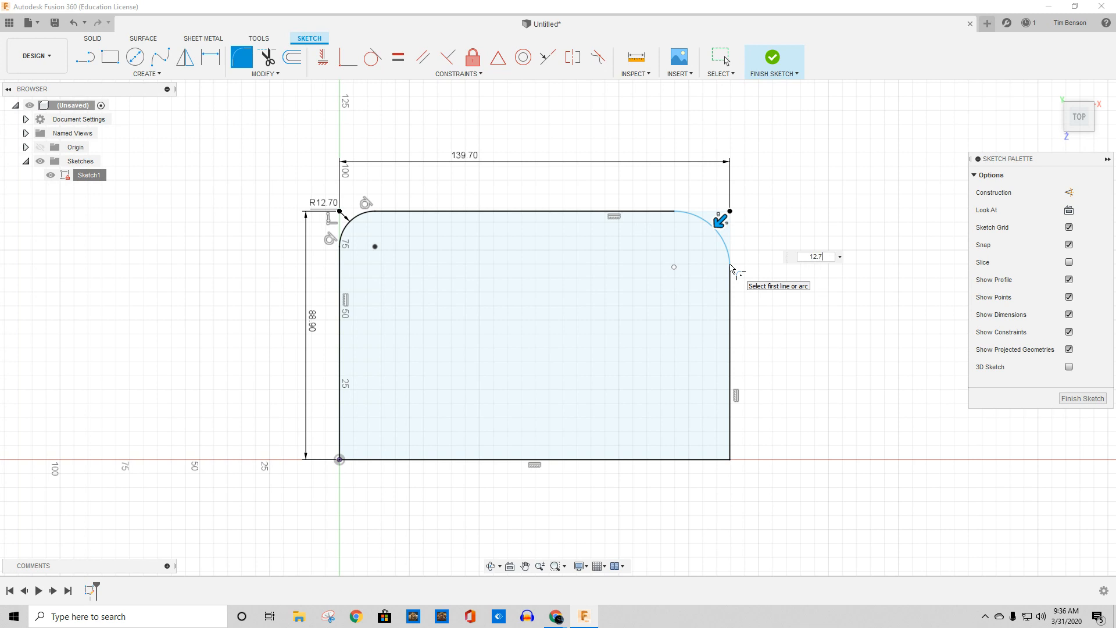
key("Return")
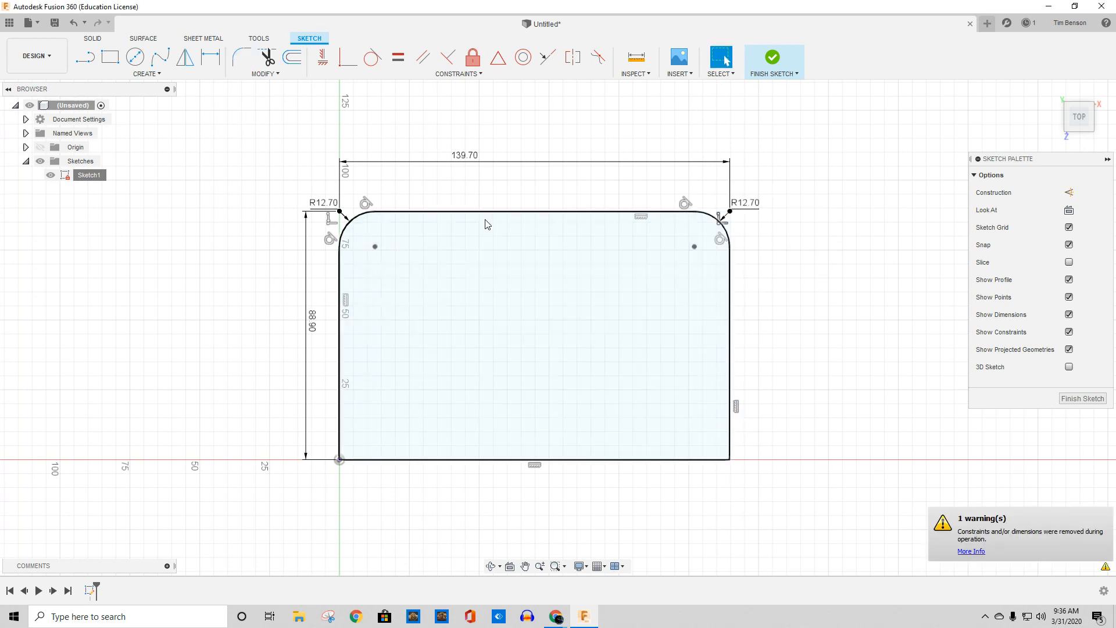
Fillet the rectangle's lower-right corner with a 12.7 mm radius.
left_click(243, 59)
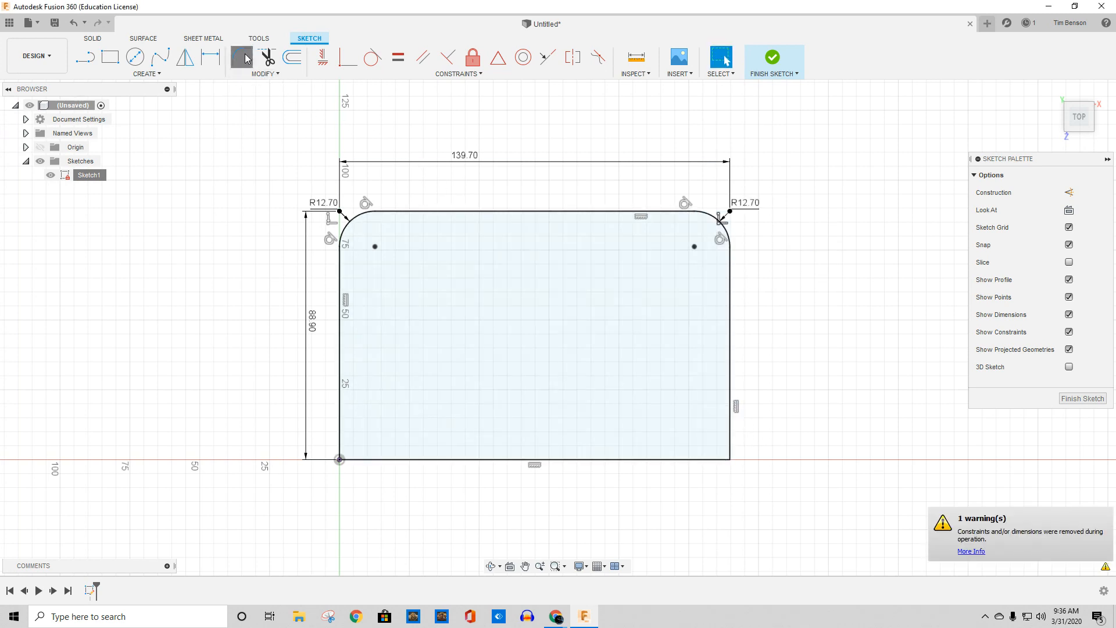
left_click(688, 459)
left_click(731, 411)
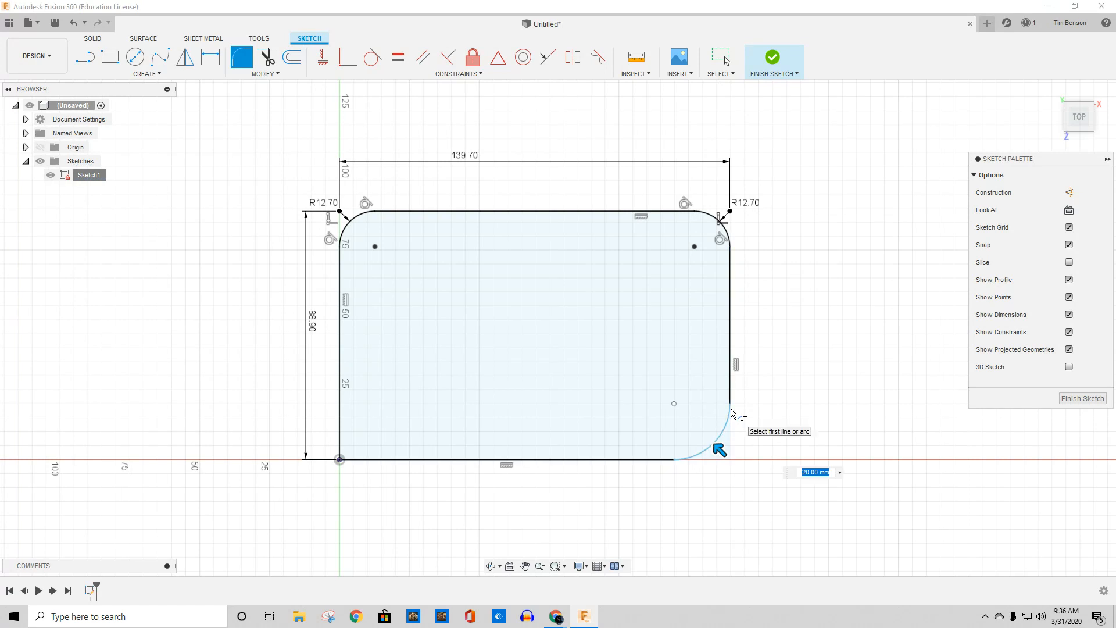
type("12.7")
key("Return")
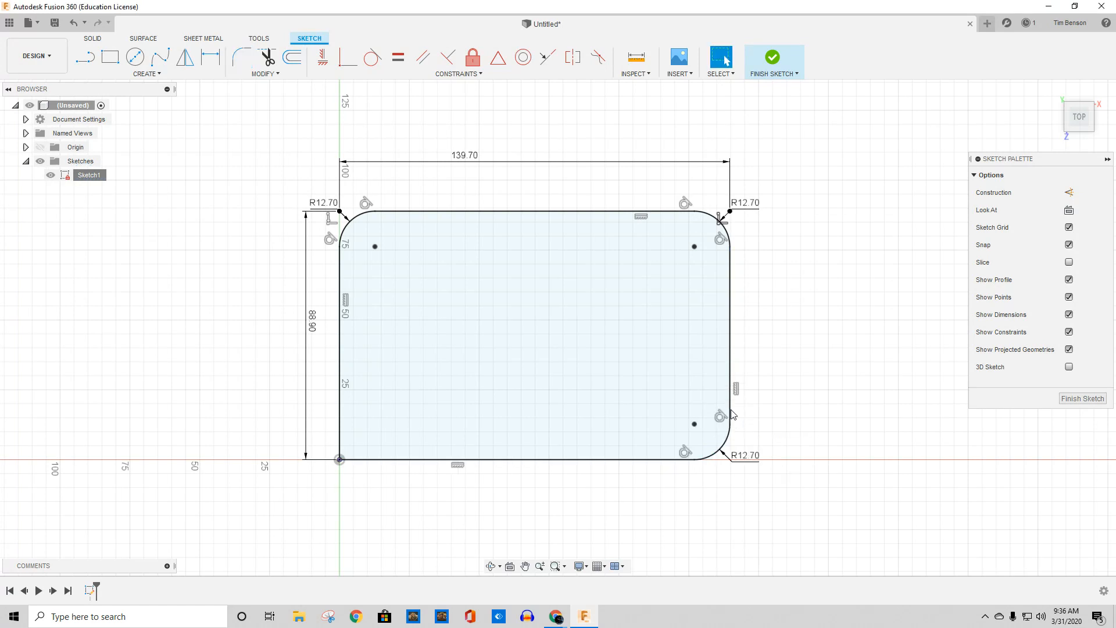
Fillet the rectangle's lower-left corner with a 12.7 mm radius.
left_click(241, 57)
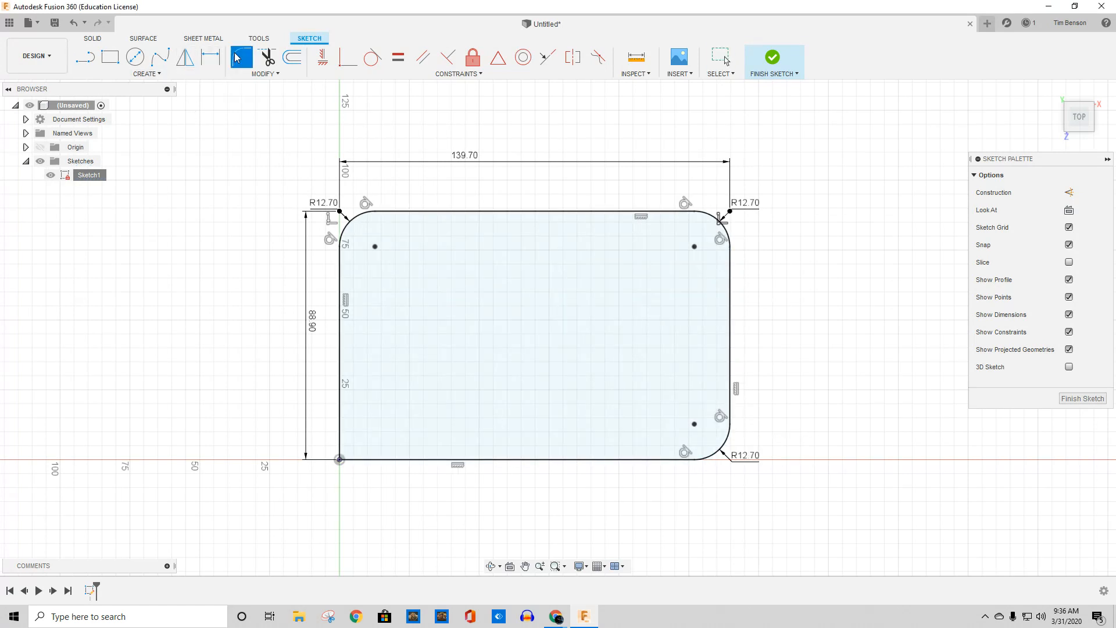
left_click(343, 403)
left_click(375, 459)
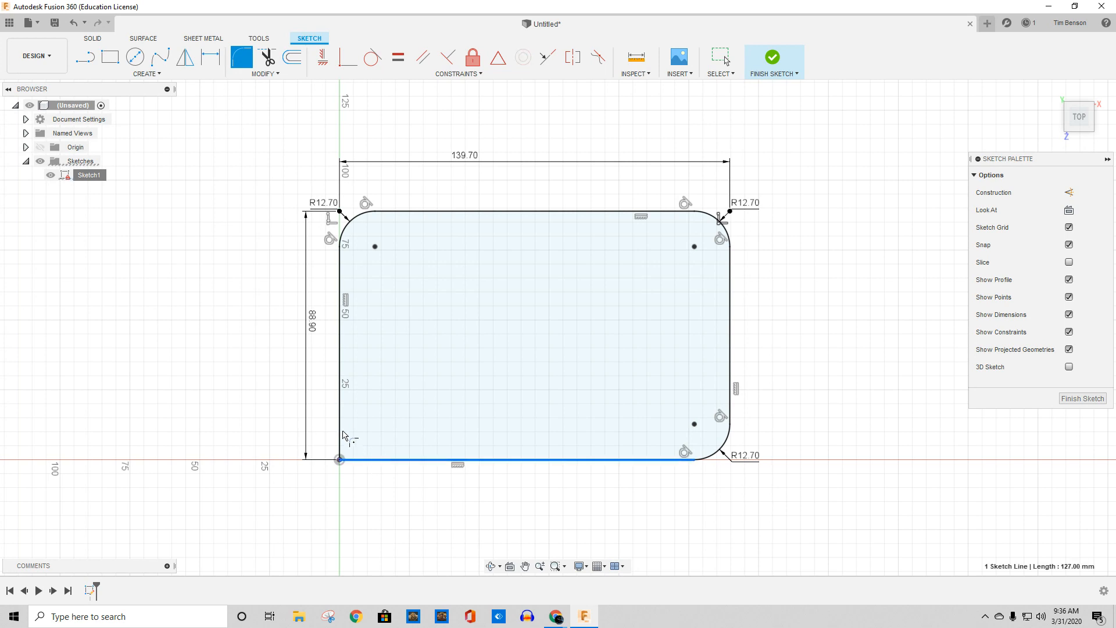
type("12.7")
key("Return")
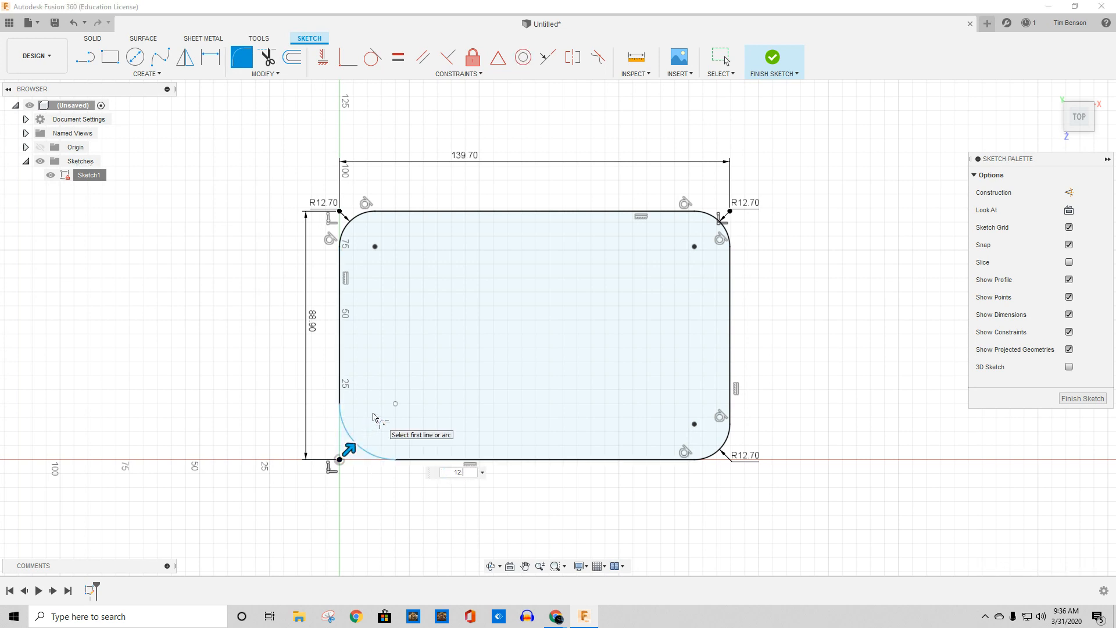
key("Escape")
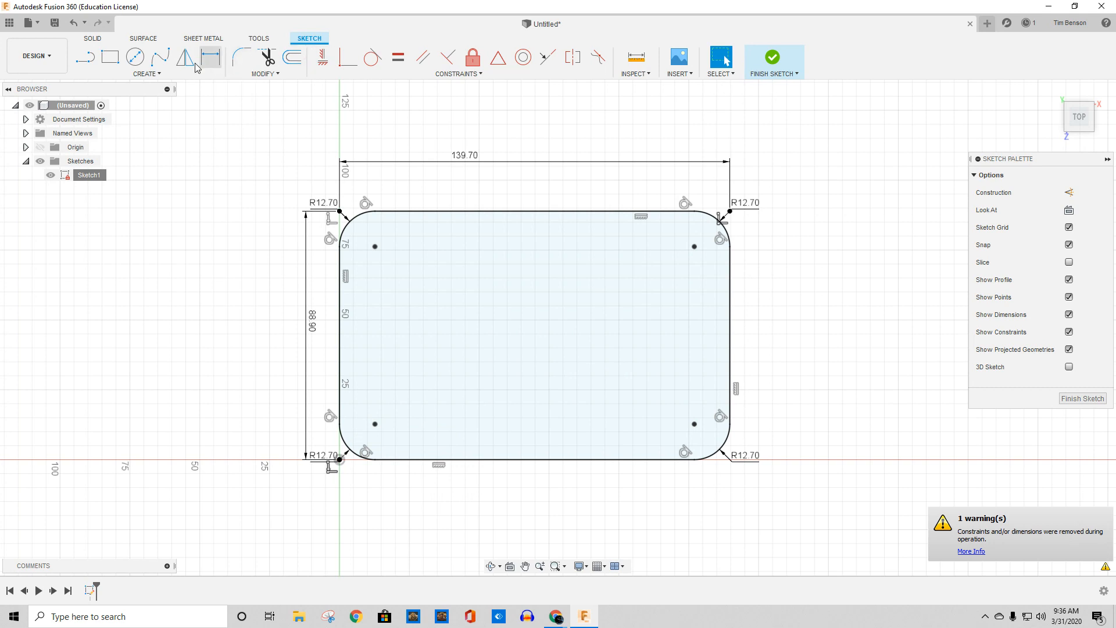
Draw a 9.525 mm diameter circle centered on the upper-left fillet's center point.
left_click(134, 57)
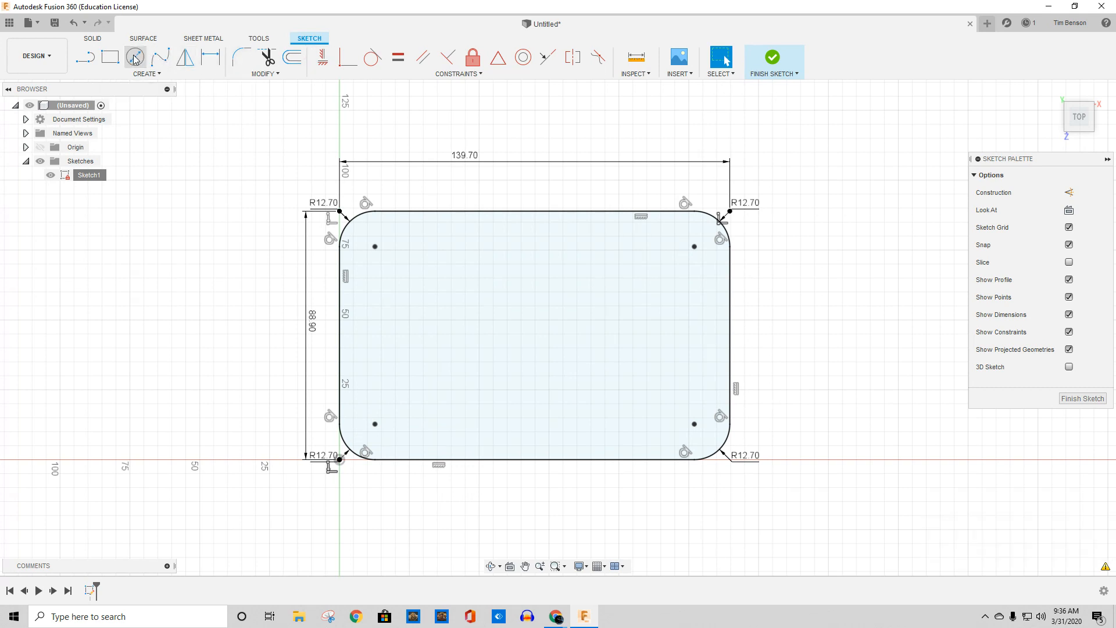
left_click(375, 246)
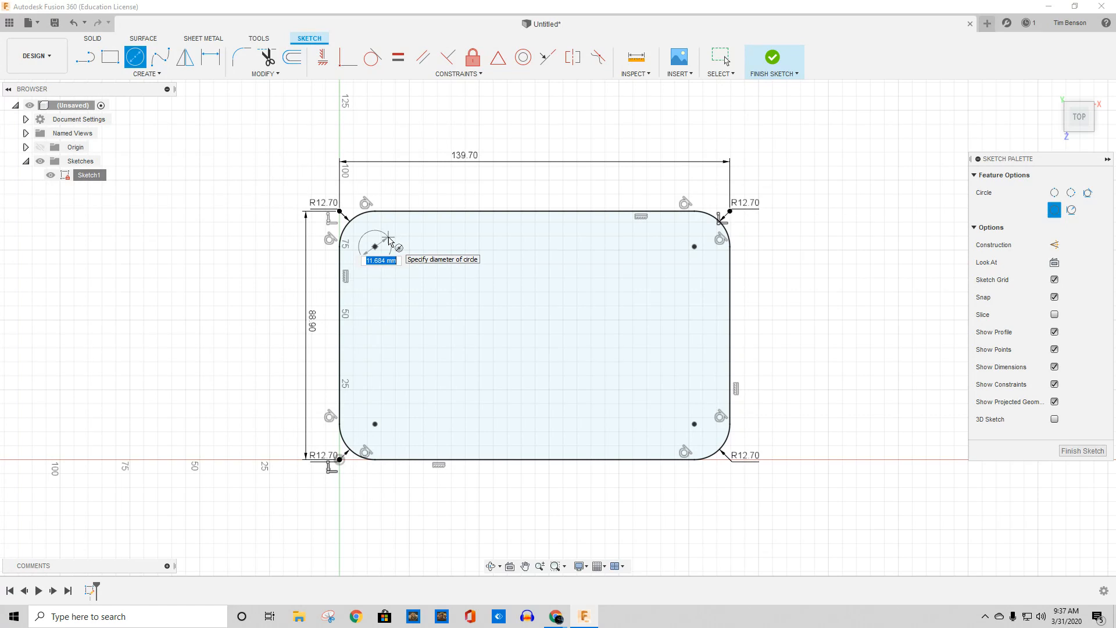
type("9.525")
key("Return")
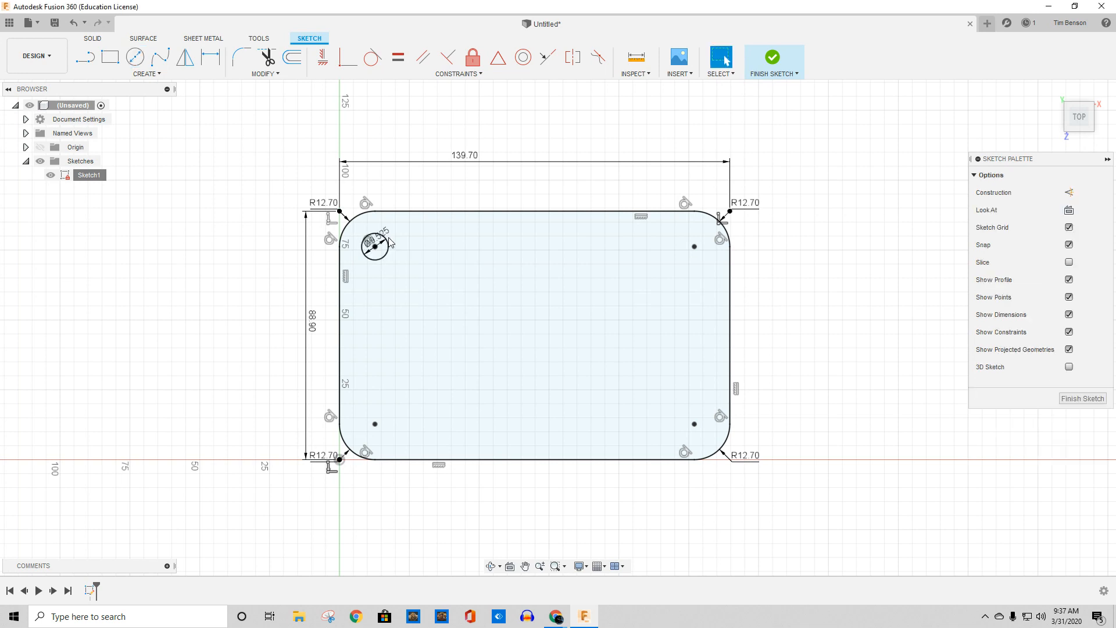
Draw a 9.525 mm diameter circle centered on the lower-left fillet's center point.
left_click(135, 57)
left_click(375, 423)
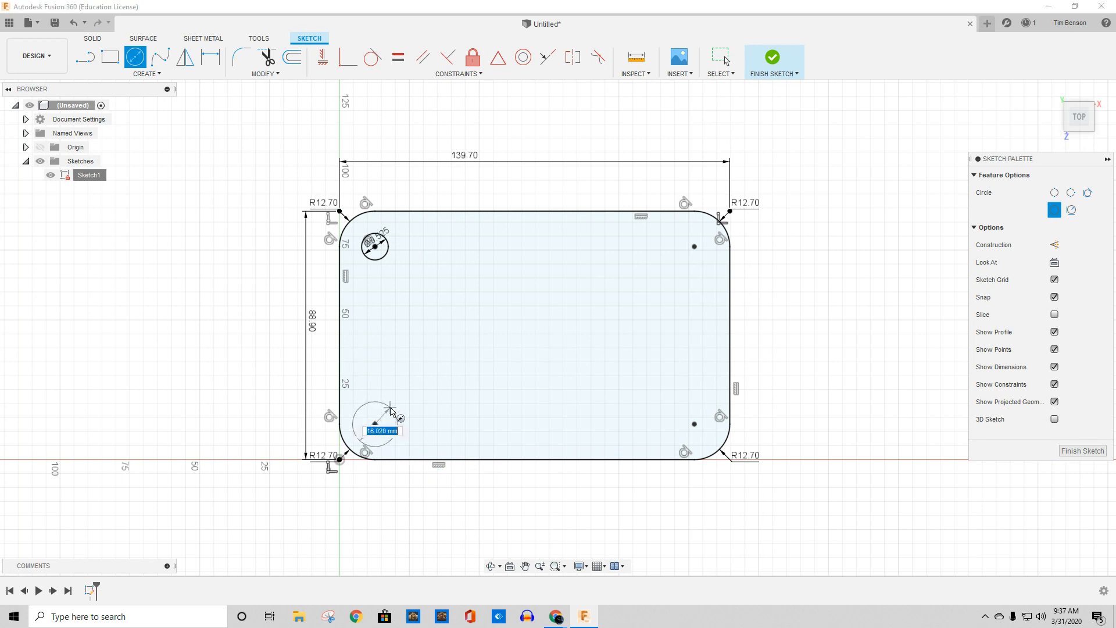
type("9.525")
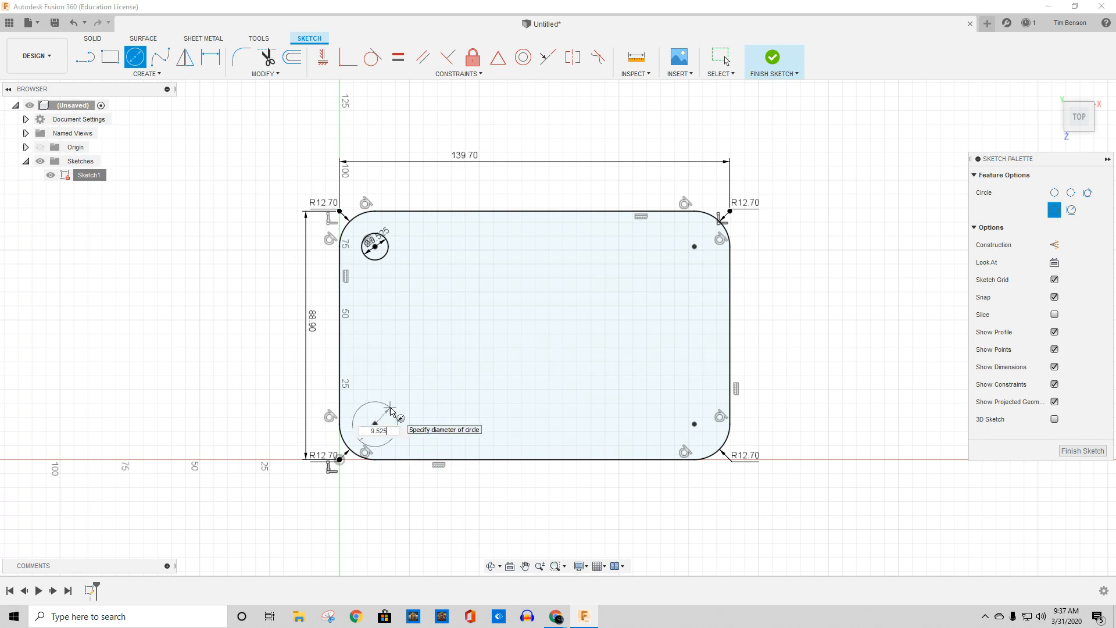
key("Return")
Draw a 9.525 mm diameter circle centered on the upper-right fillet's center point.
key("c")
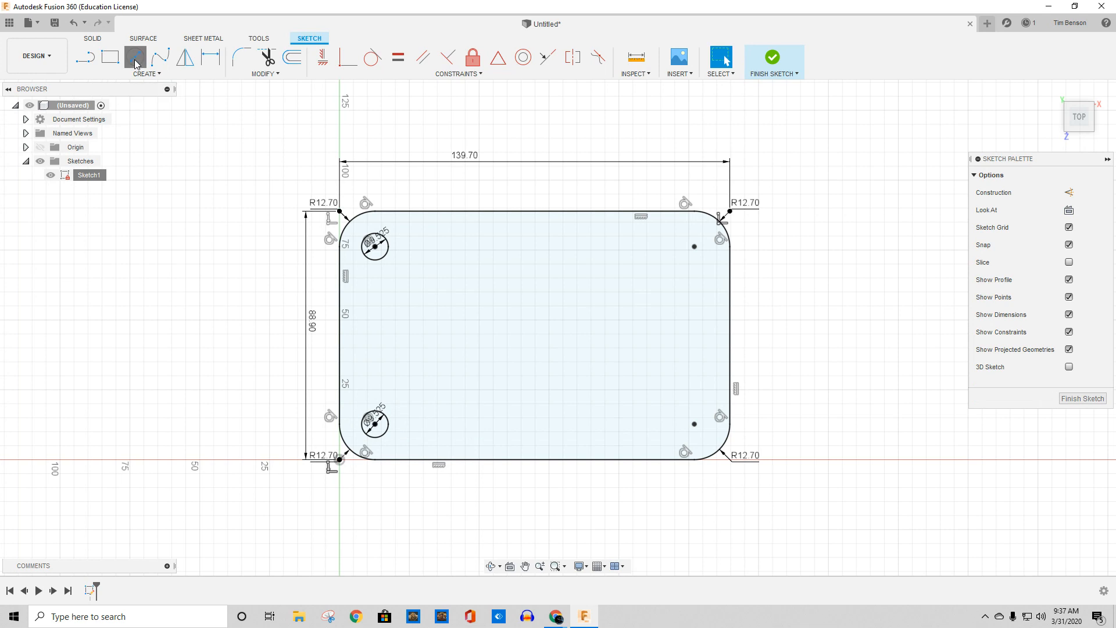
left_click(694, 247)
type("9.525")
key("Return")
key("Escape")
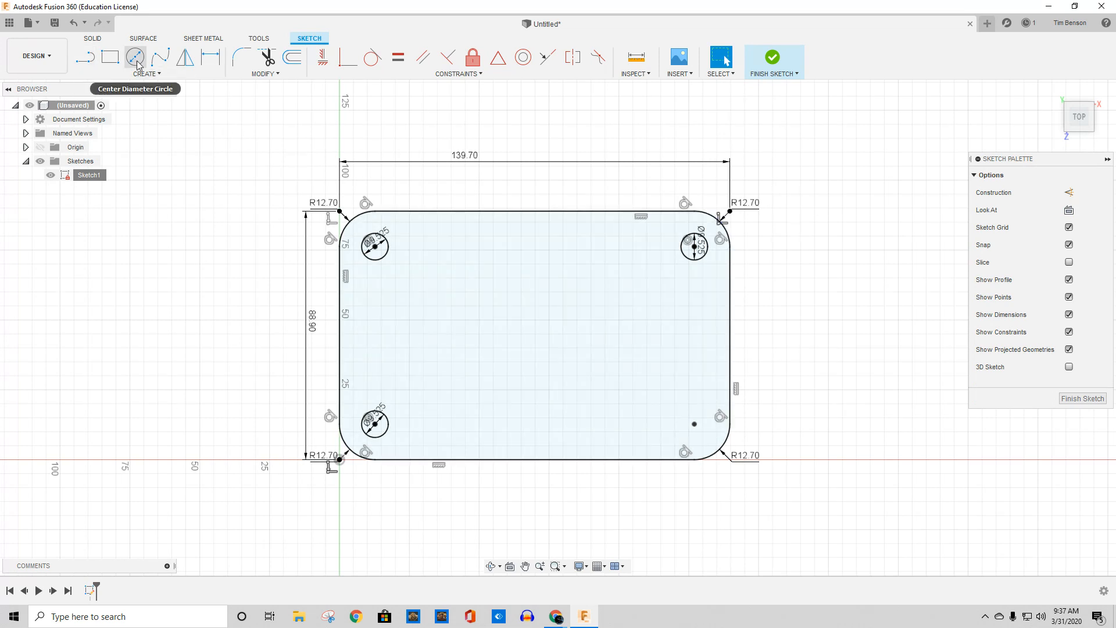
Draw a 9.525 mm diameter circle on the lower-right fillet's center point and finish the sketch.
left_click(136, 57)
left_click(694, 424)
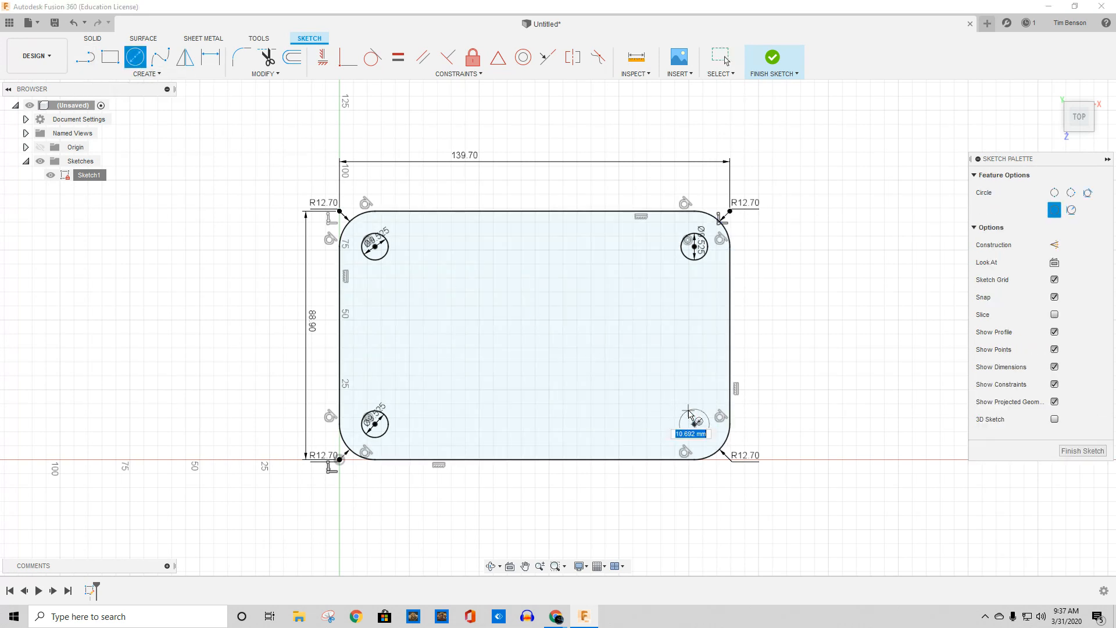
type("9.525")
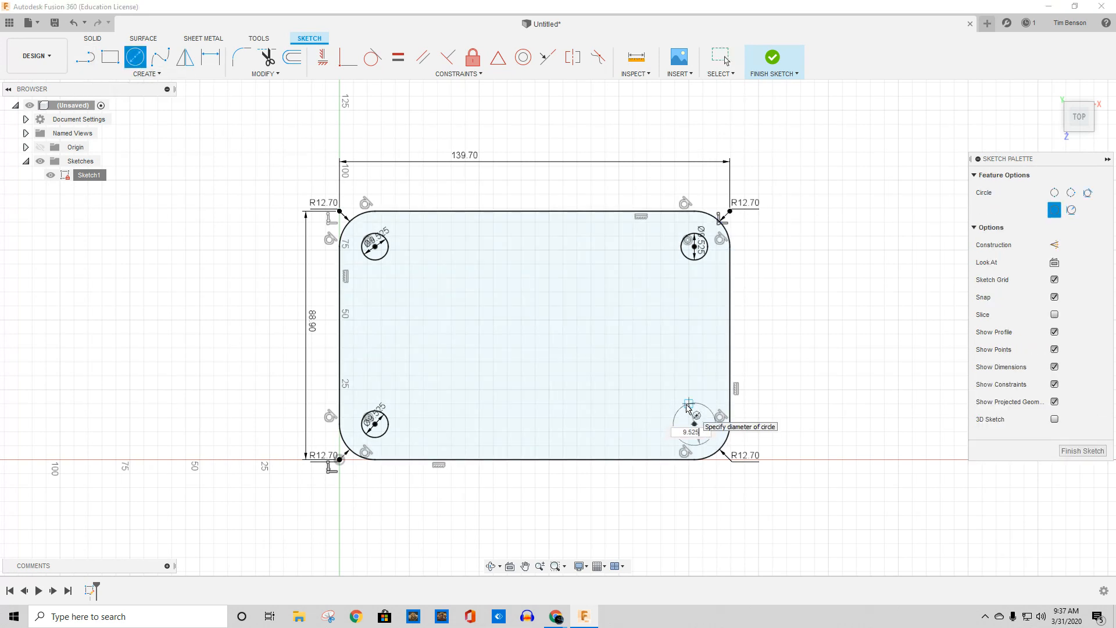
key("Return")
key("Escape")
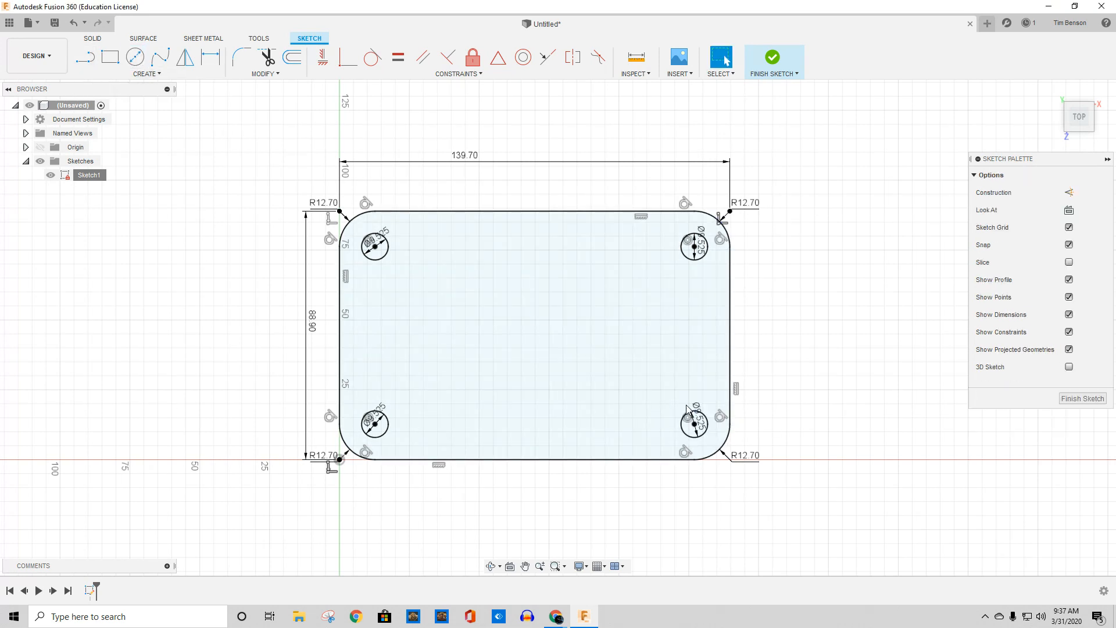
left_click(771, 58)
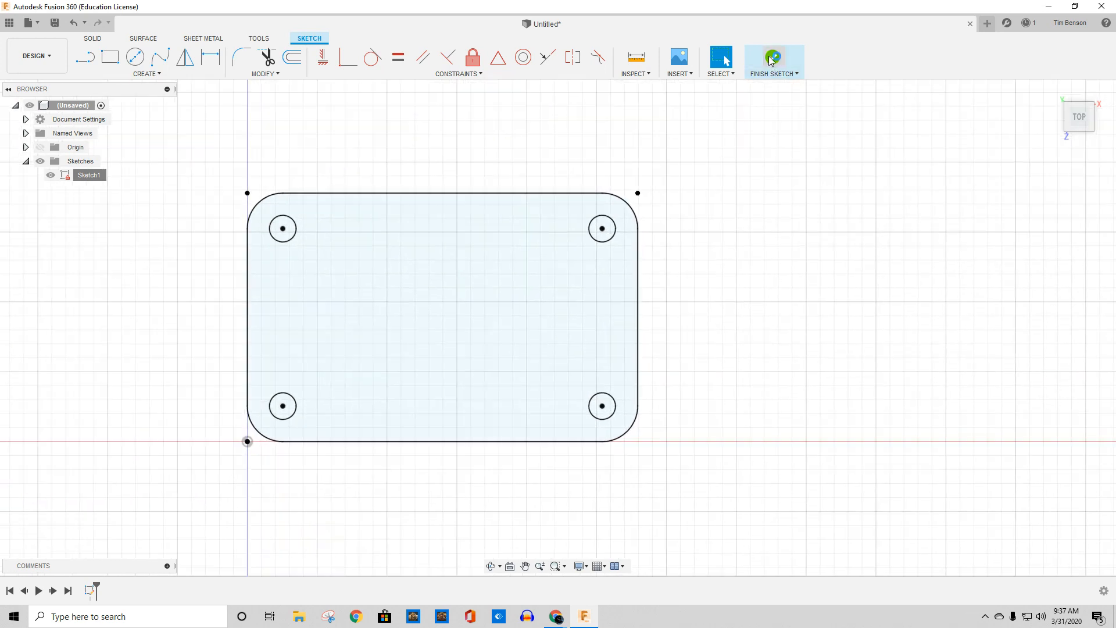
Extrude the rounded plate profile, excluding the four corner circles, 15.875 mm as a new body.
left_click(1068, 134)
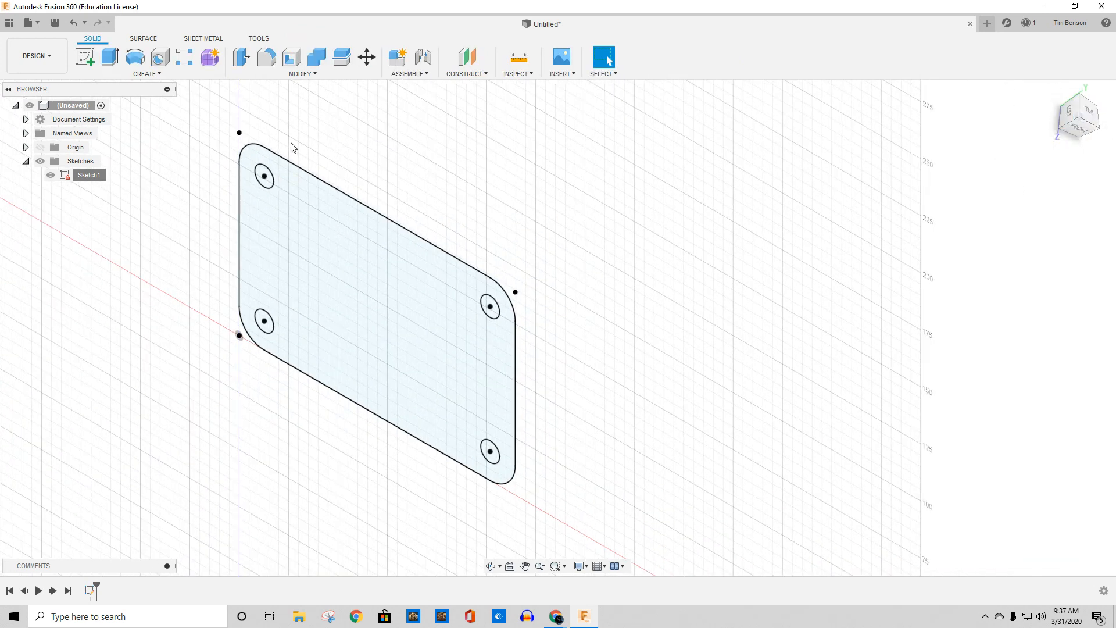
left_click(242, 57)
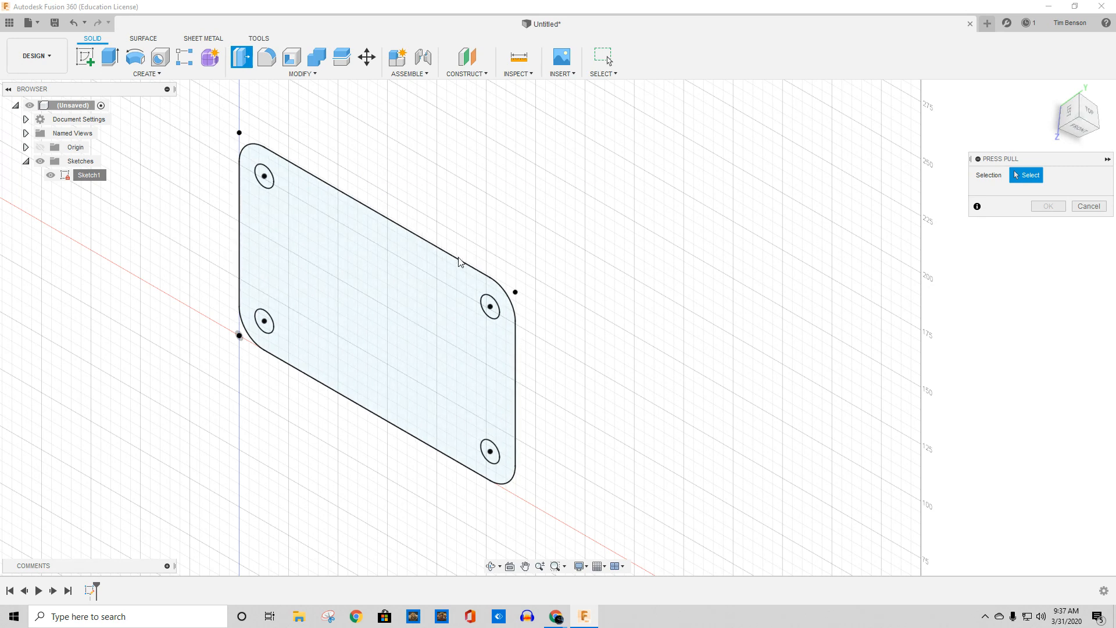
left_click(376, 229)
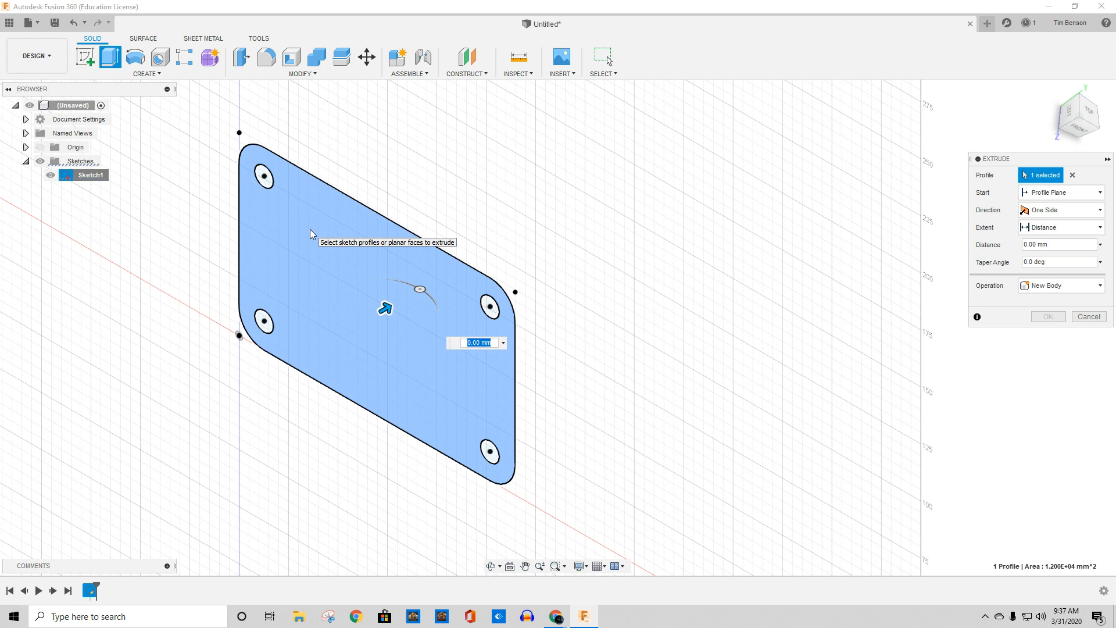
type("15.875")
key("Return")
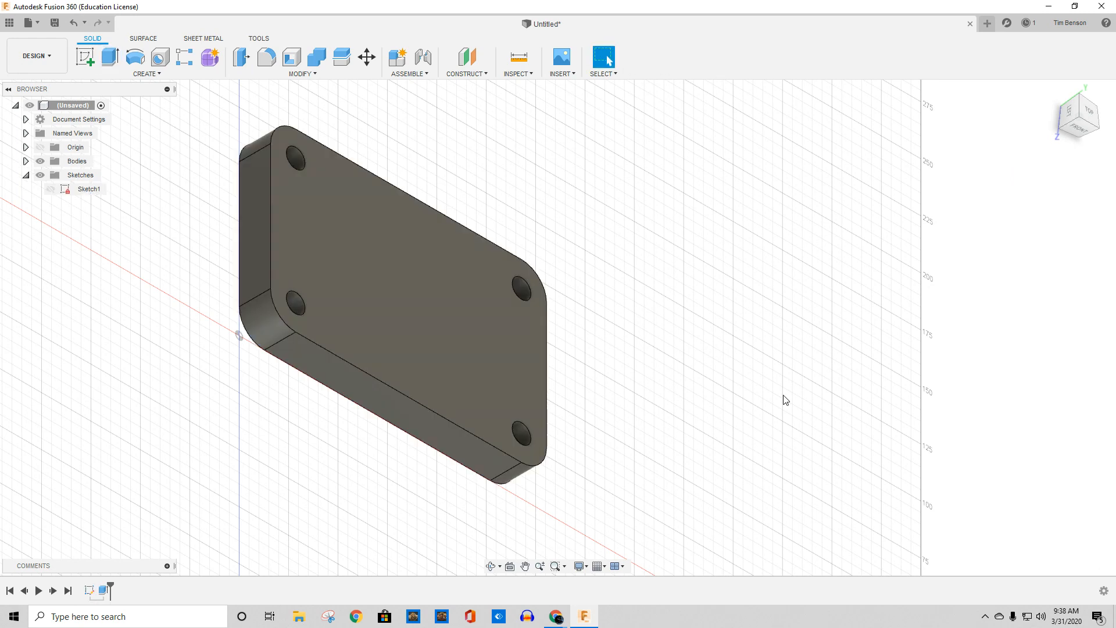
Create a new sketch on the large bottom face of the plate.
left_click(1061, 134)
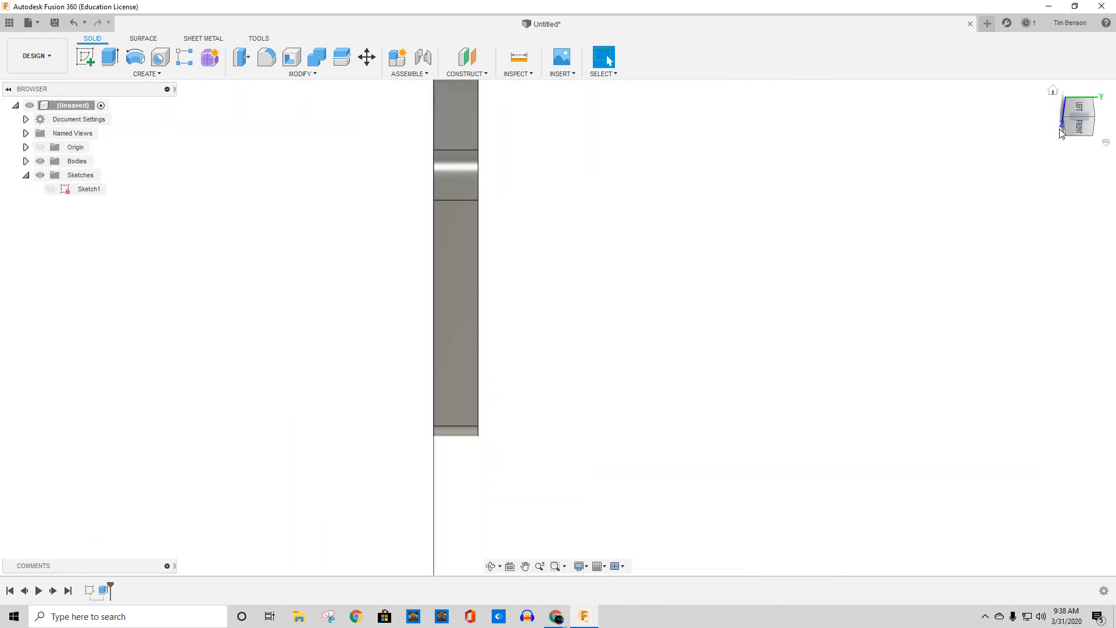
left_click(1092, 119)
left_click(1064, 111)
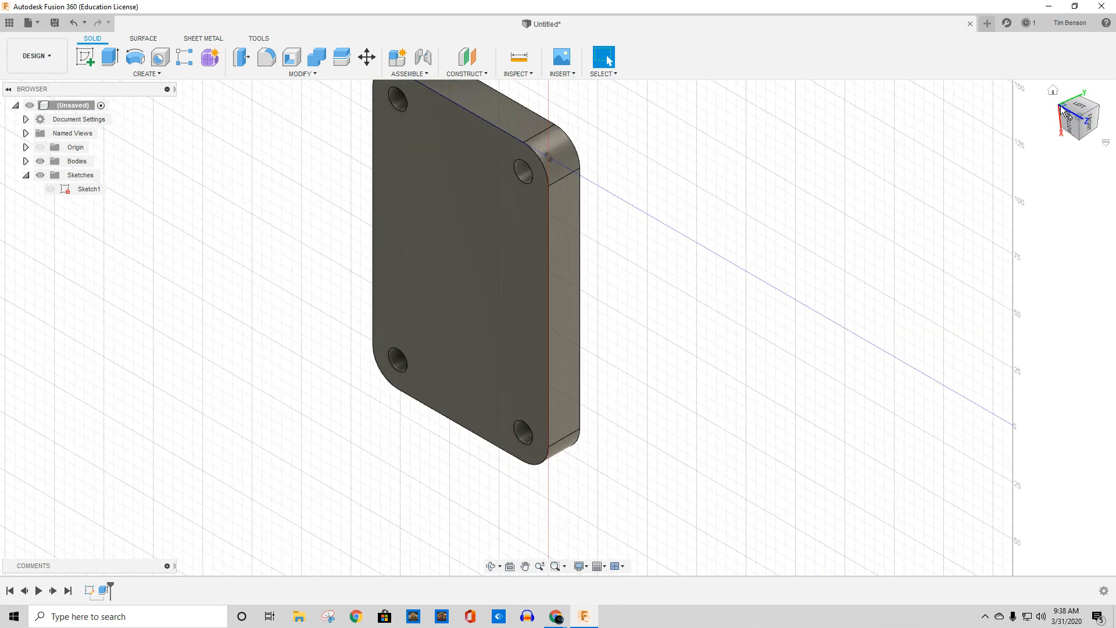
left_click(1062, 109)
middle_click_drag(701, 330, 670, 395)
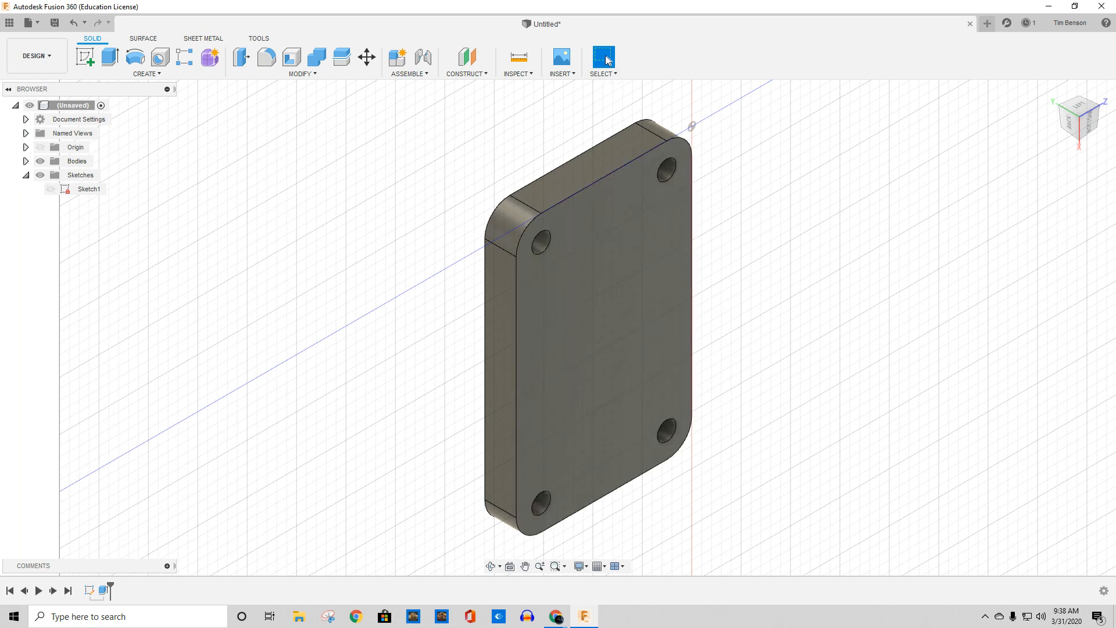
left_click(661, 297)
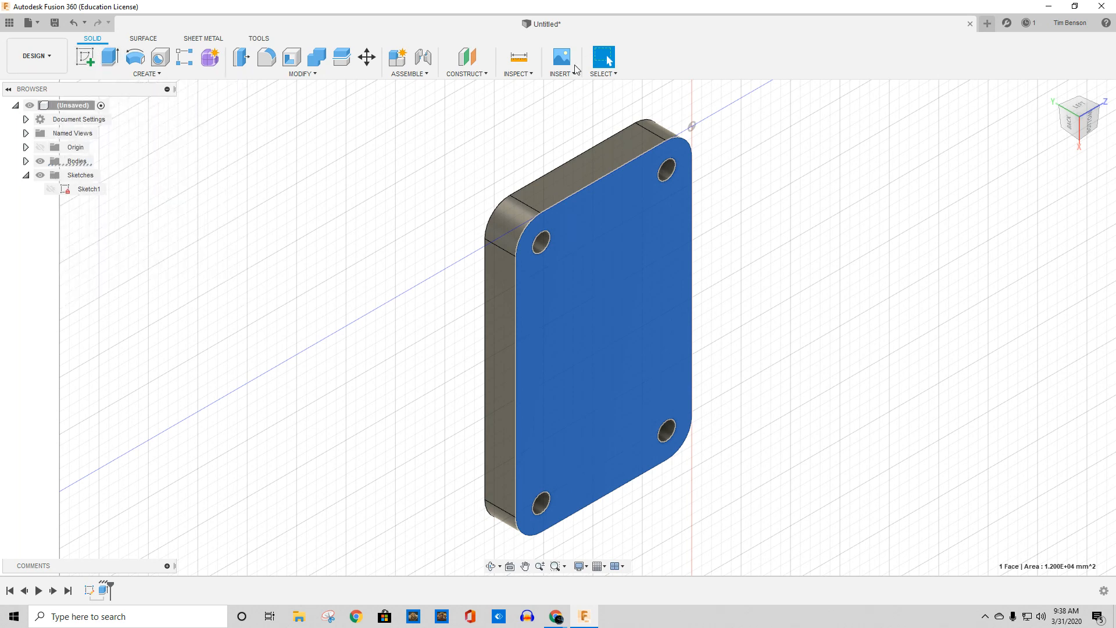
left_click(156, 72)
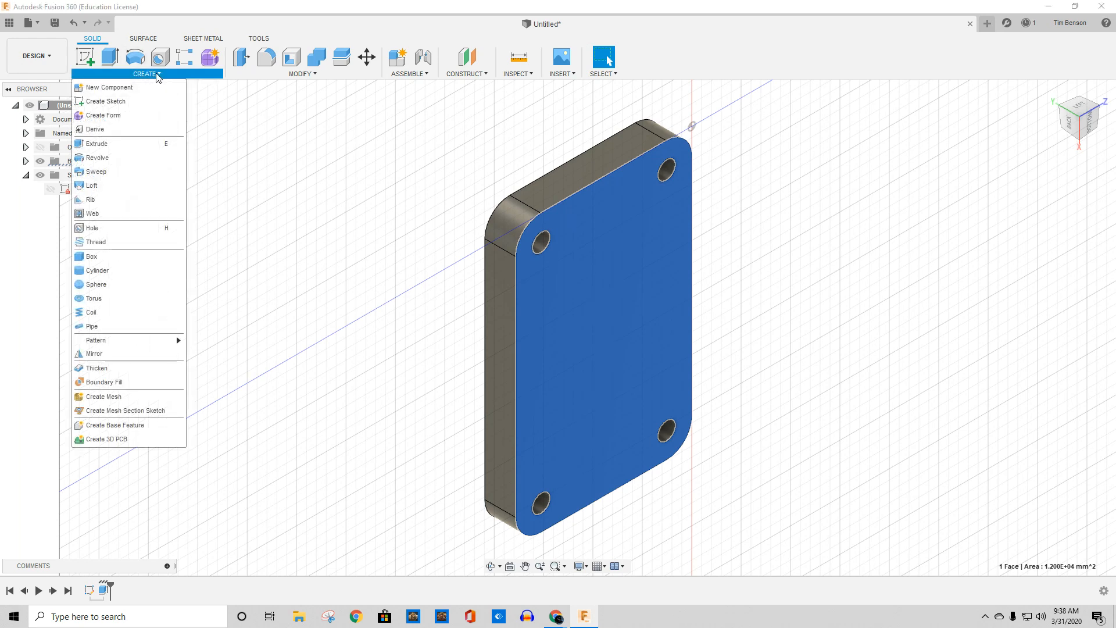
left_click(122, 108)
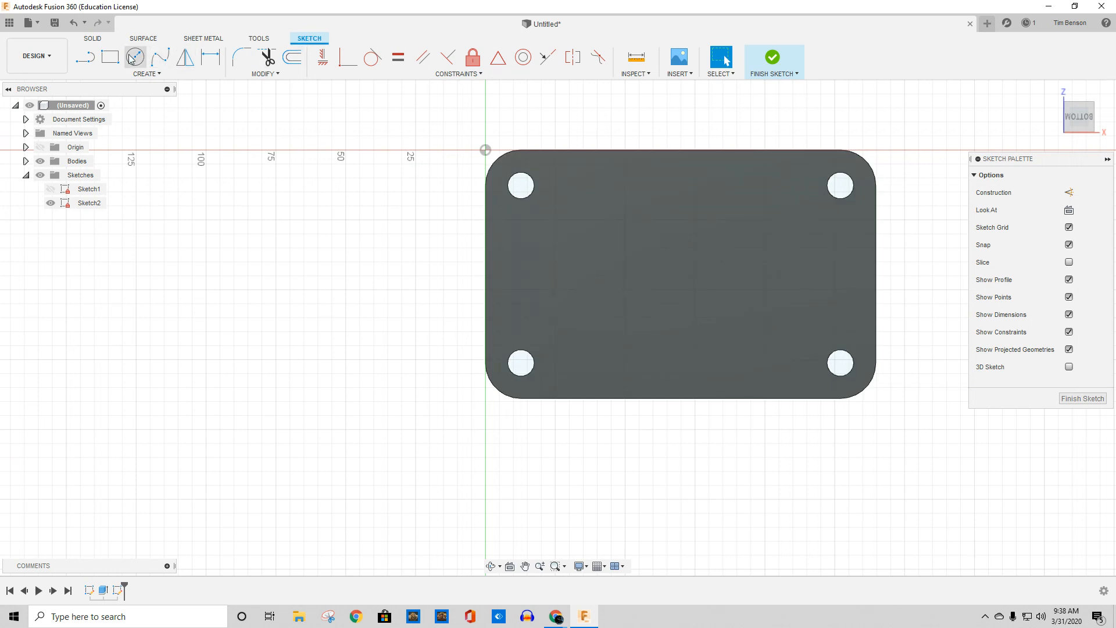
Sketch a rectangle about 45 mm wide over the plate's left end, extending past its upper, lower and left edges.
left_click(110, 56)
left_click(470, 135)
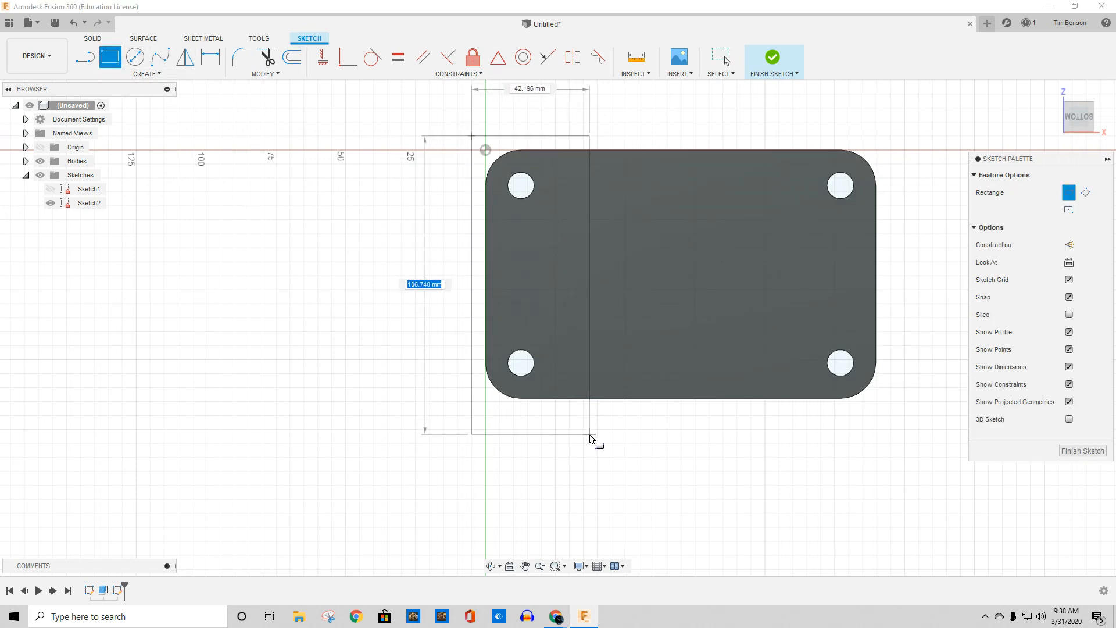
key("Tab")
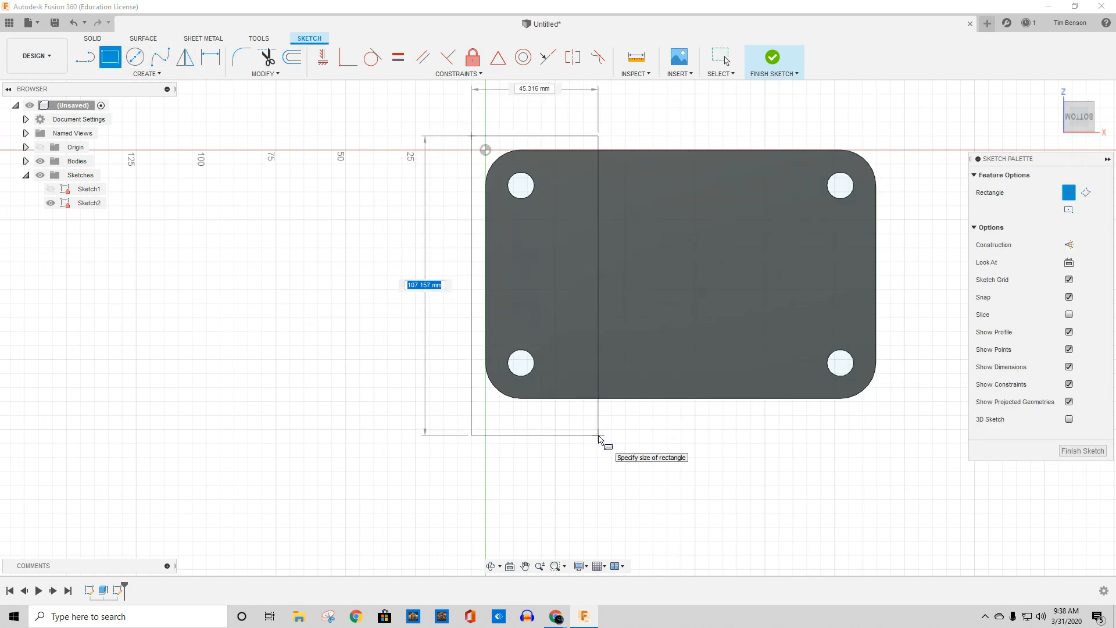
left_click(601, 437)
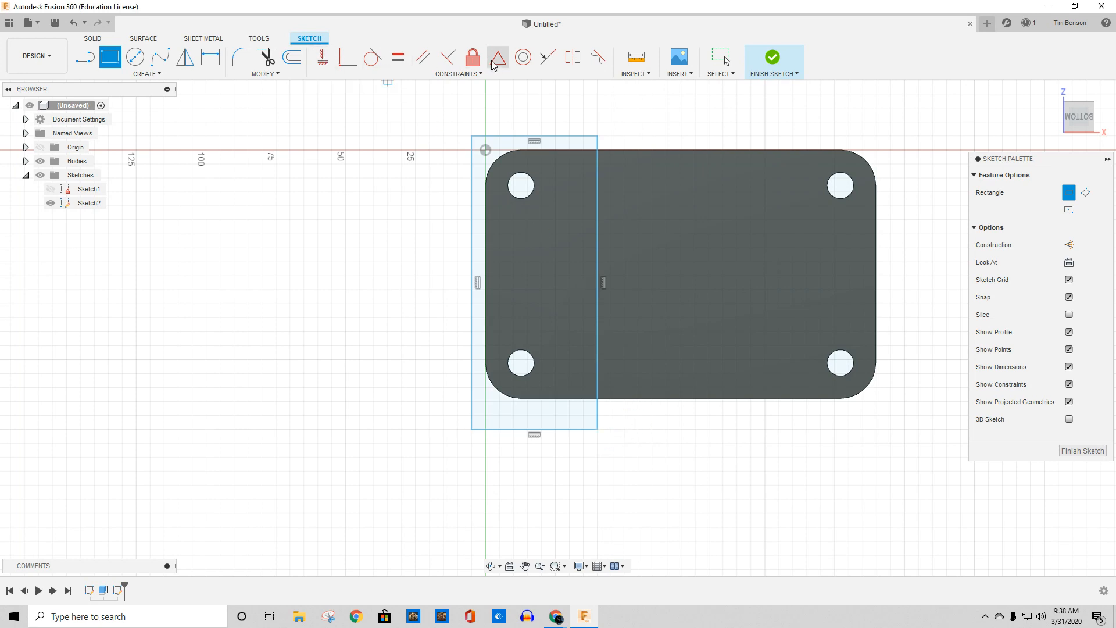
Dimension the rectangle's inner vertical edge at 38.1 mm from the plate's left edge.
left_click(210, 56)
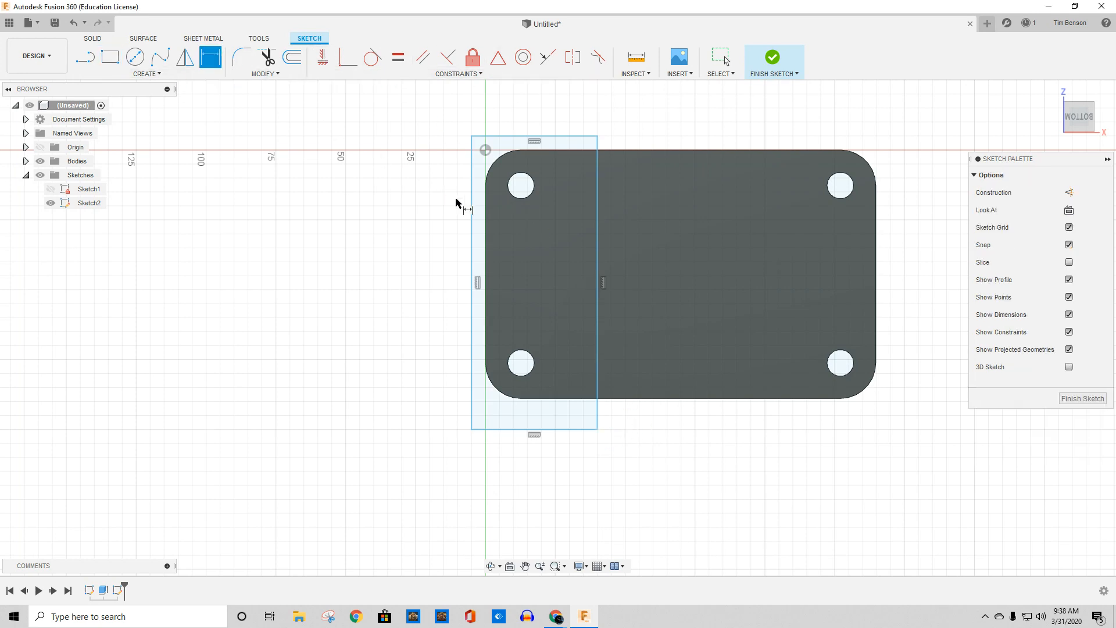
left_click(597, 226)
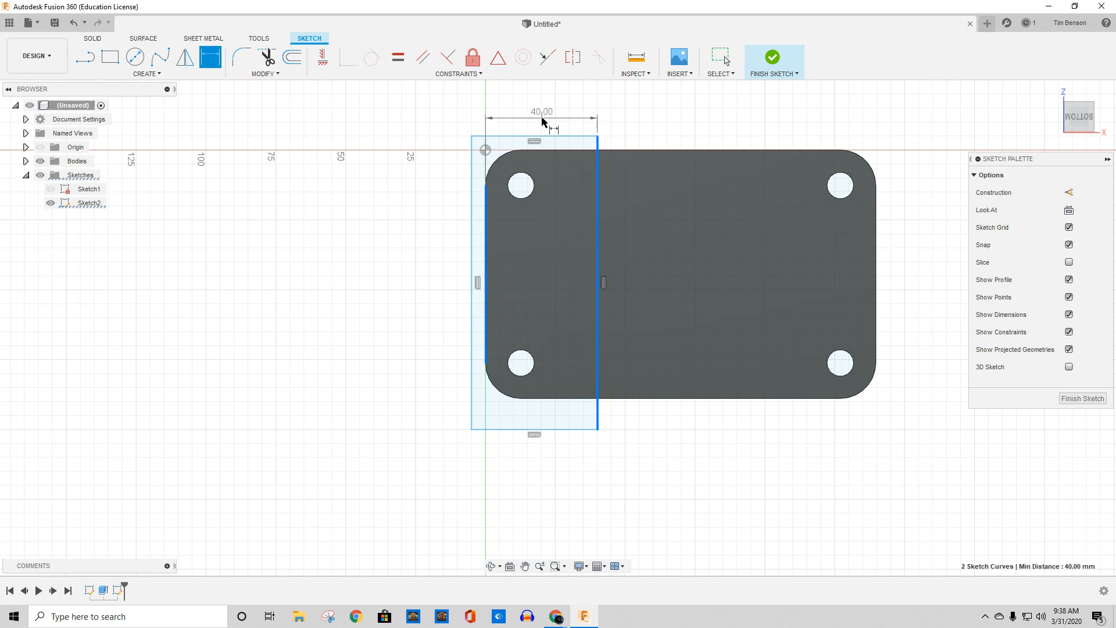
left_click(544, 118)
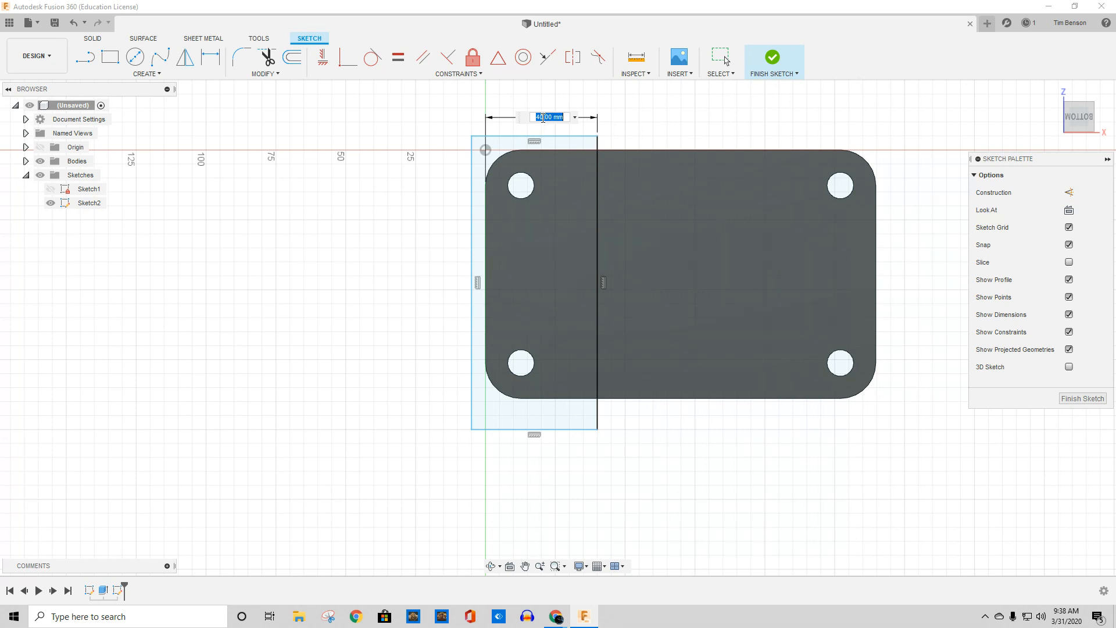
type("38.1")
key("Return")
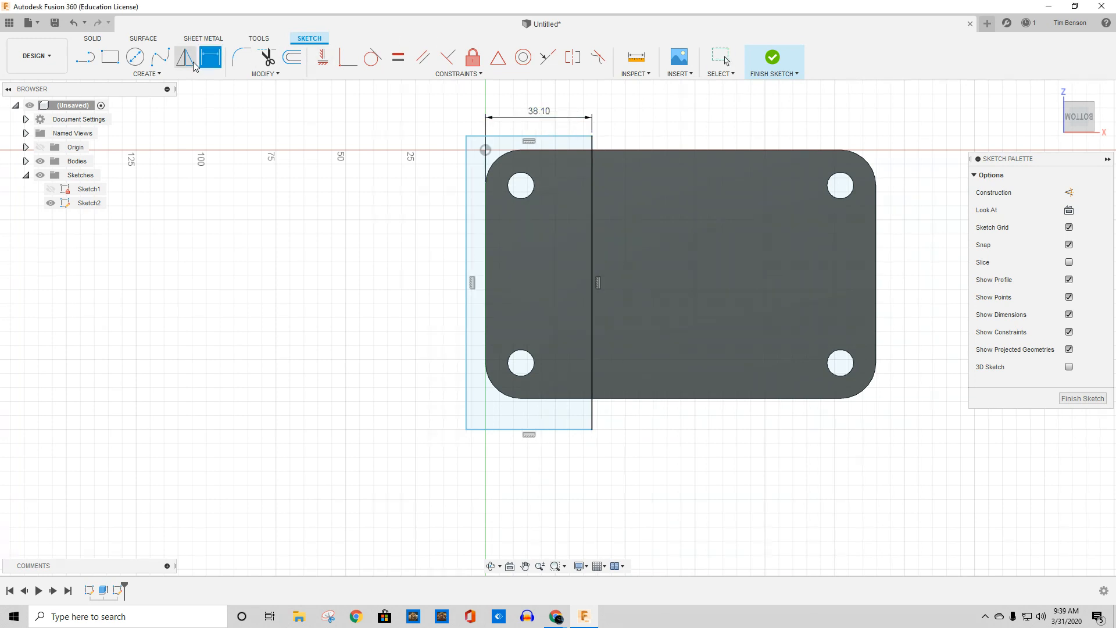
Sketch a second rectangle over the plate's right end, extending past its upper, lower and right edges.
left_click(110, 57)
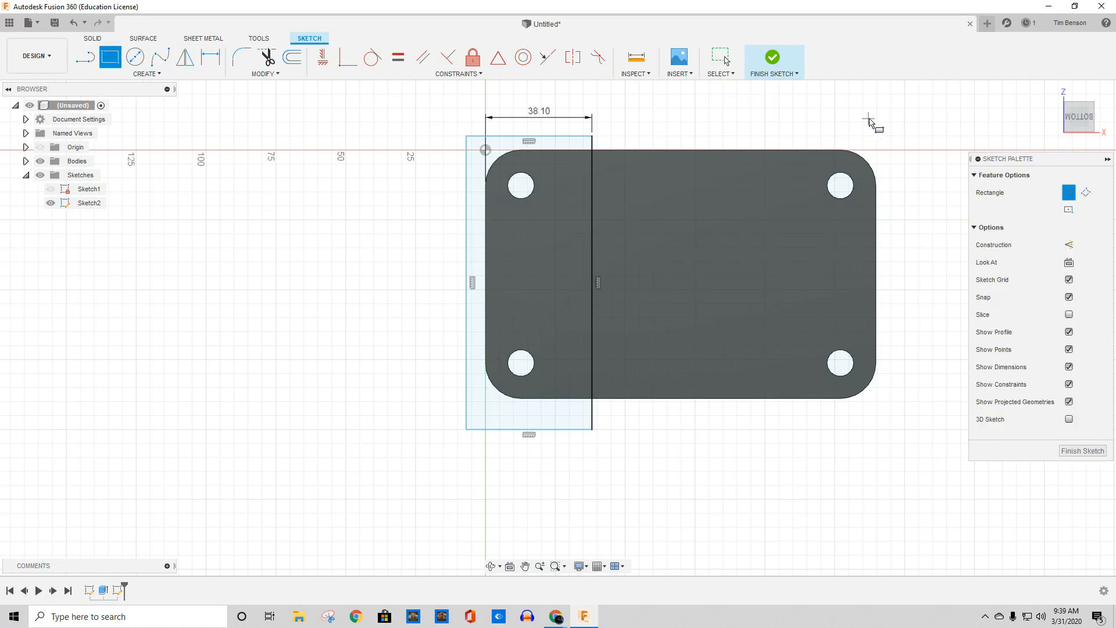
left_click(896, 114)
left_click(764, 443)
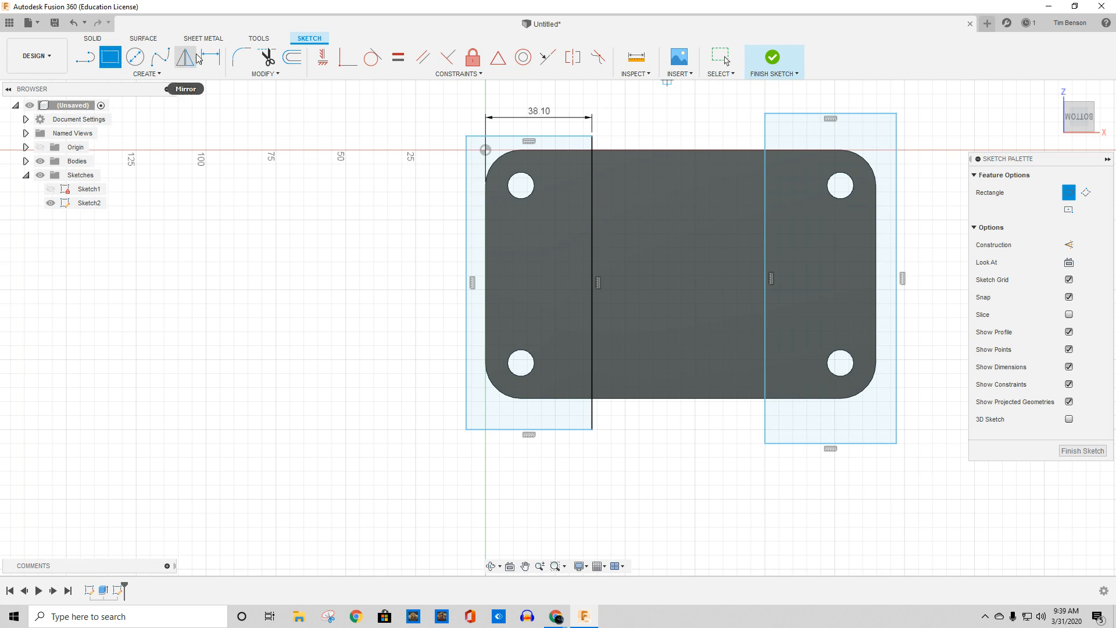
Dimension the second rectangle's inner vertical edge at 38.1 mm from the plate's right edge and finish the sketch.
left_click(210, 57)
left_click(876, 241)
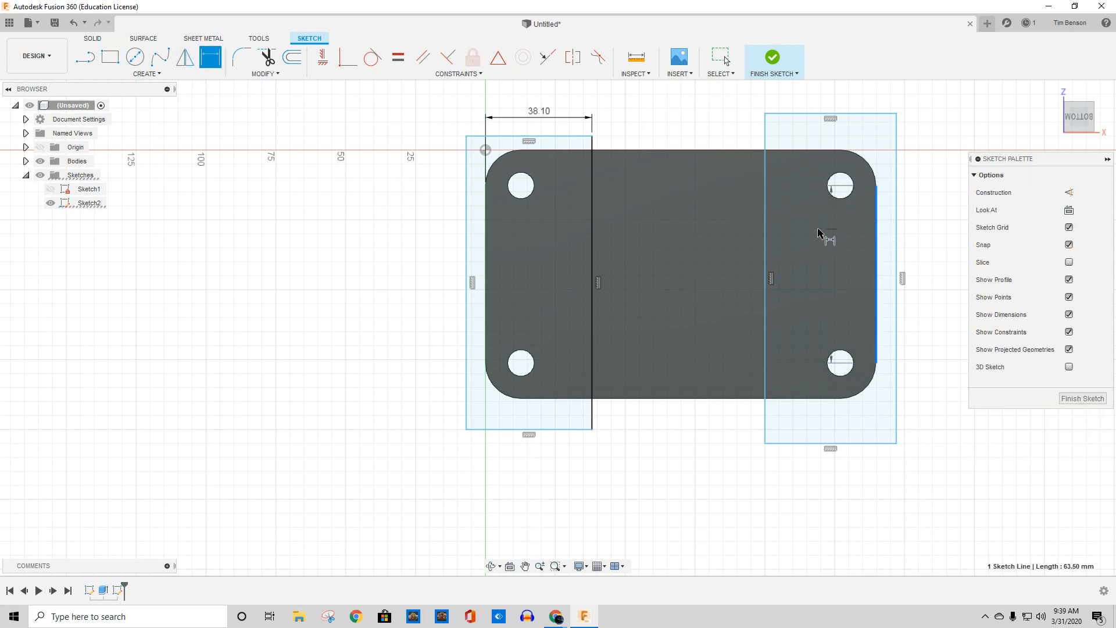
left_click(765, 251)
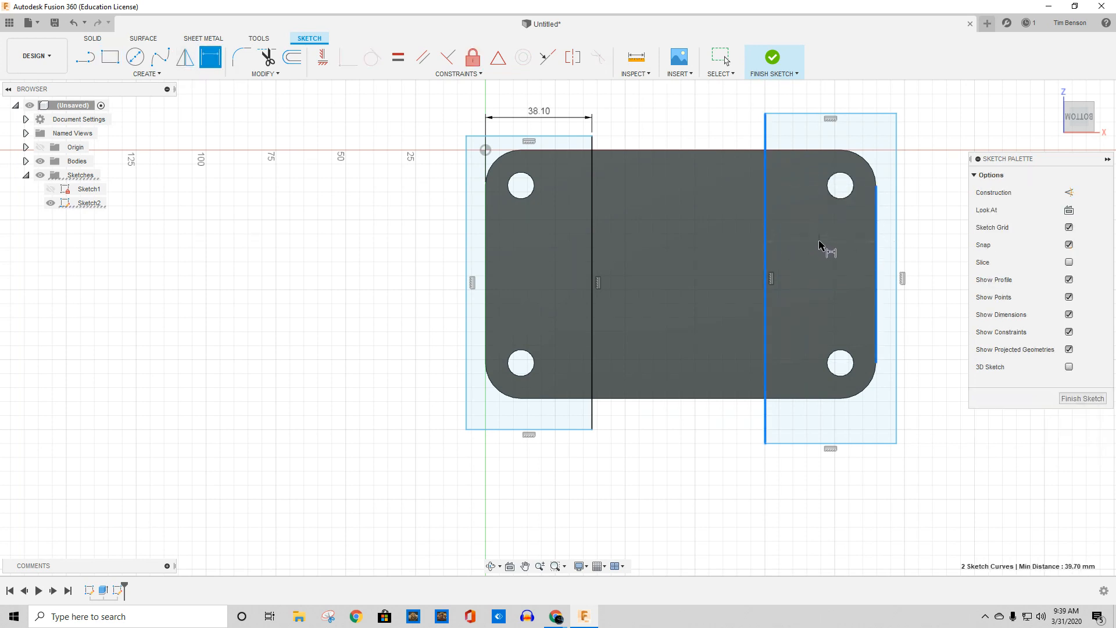
left_click(811, 136)
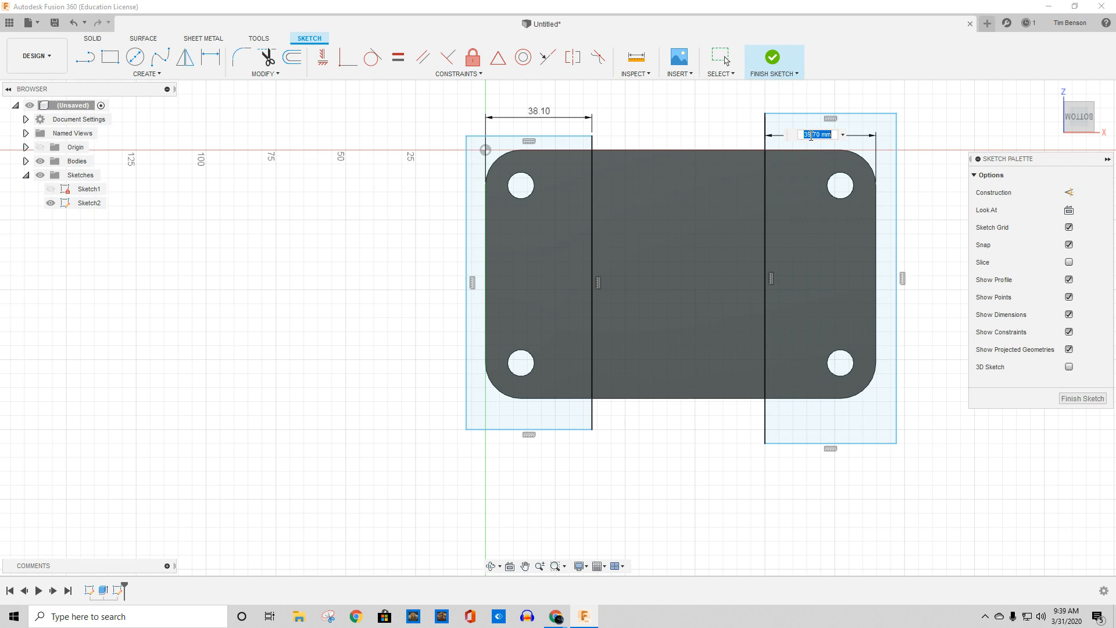
type("38.1")
key("Return")
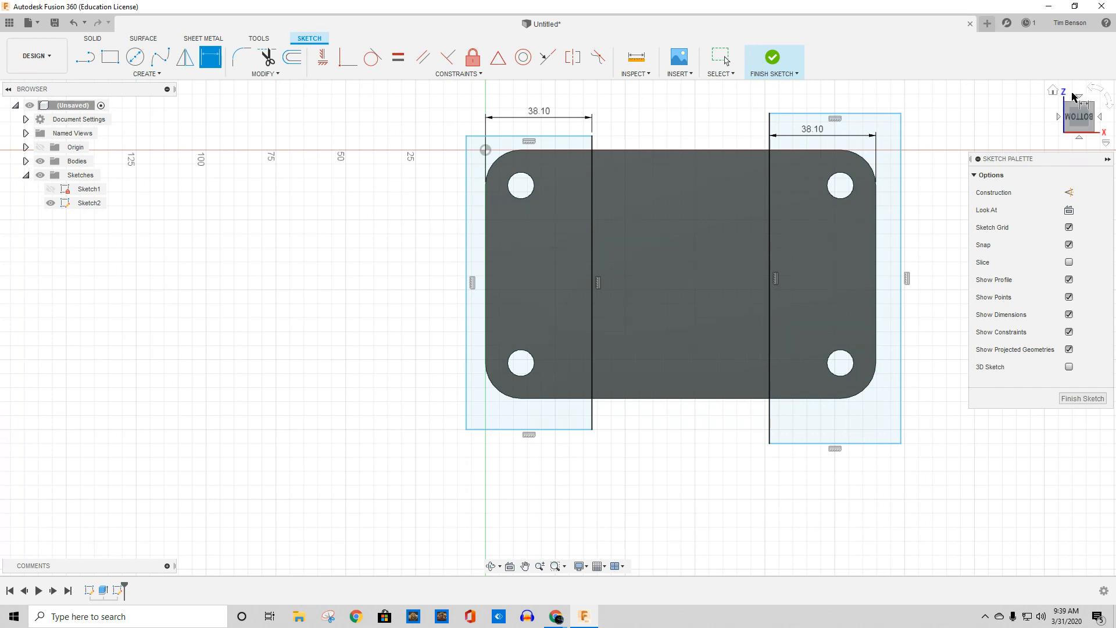
left_click(773, 60)
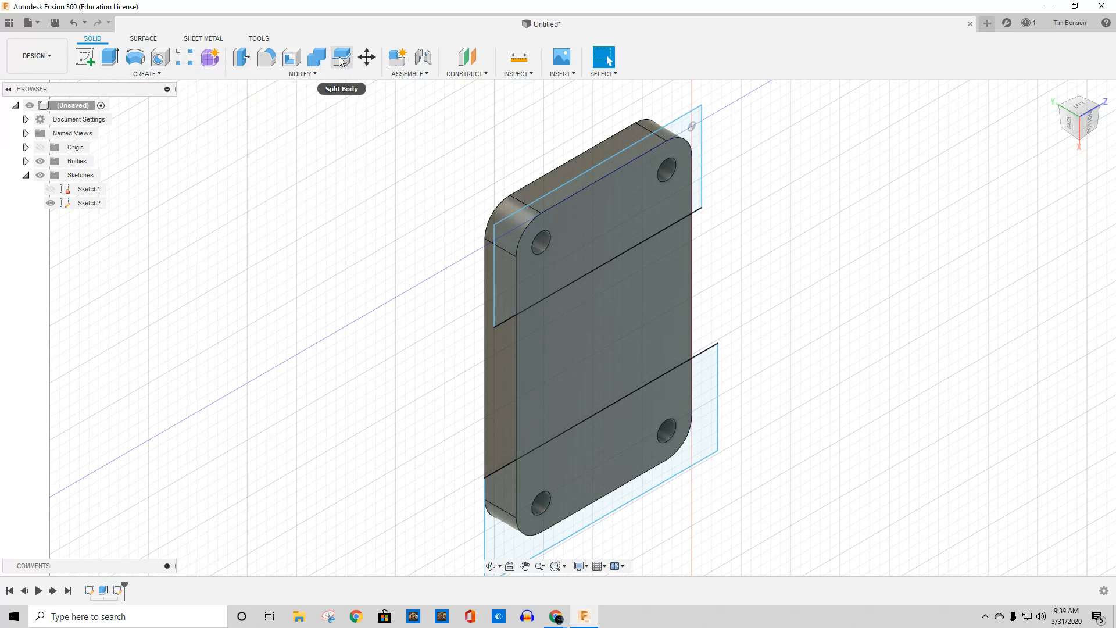
left_click(317, 76)
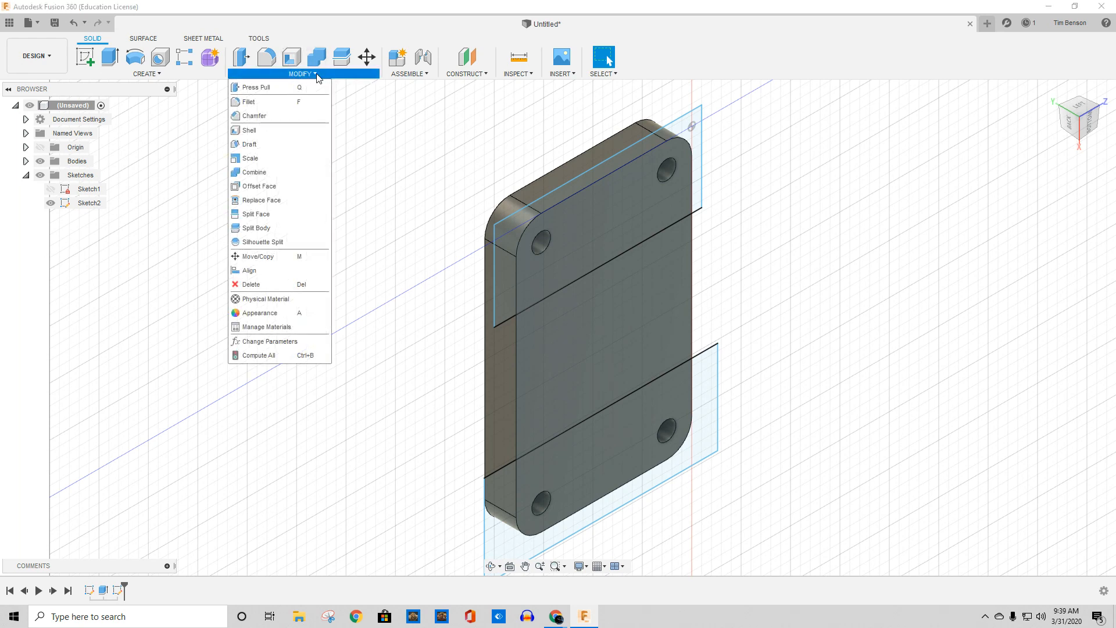
left_click(246, 55)
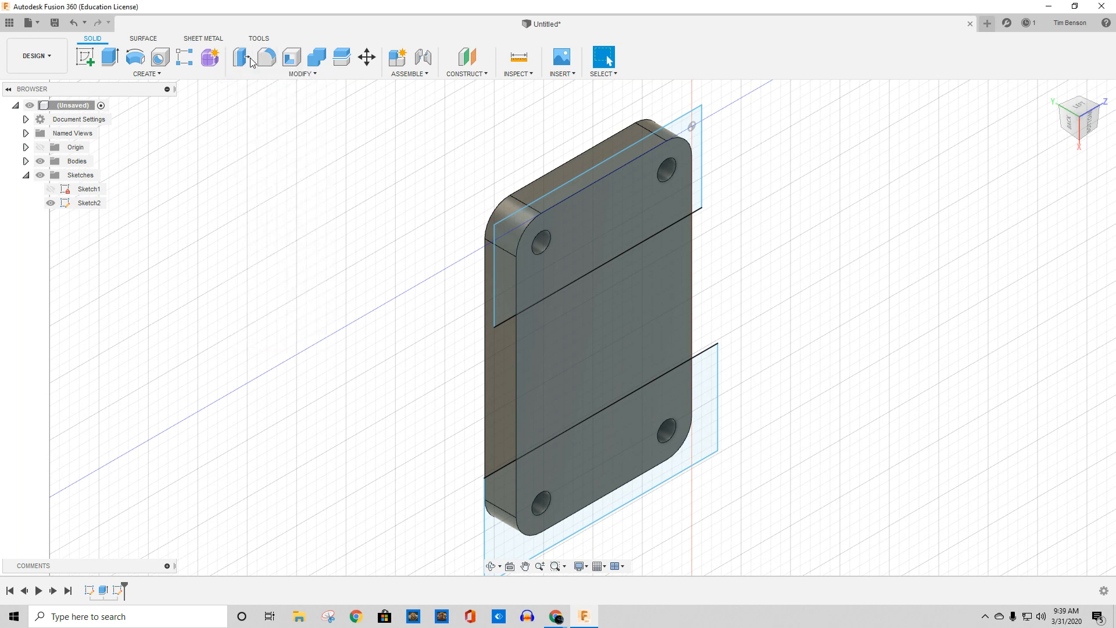
left_click(511, 226)
left_click(587, 252)
left_click(613, 452)
left_click(643, 483)
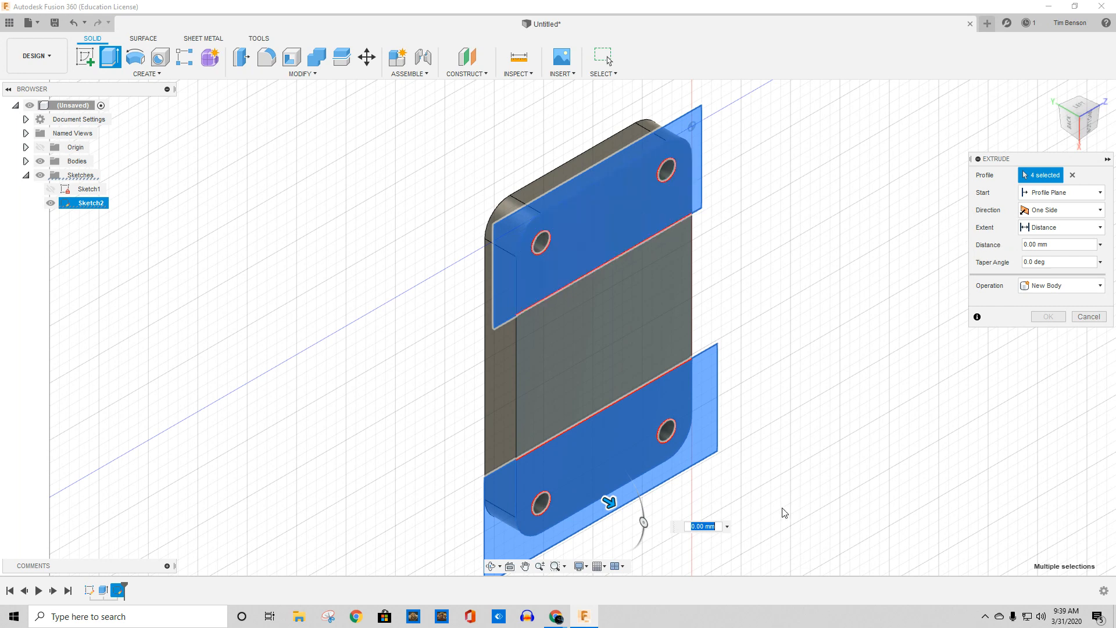
type("3.175")
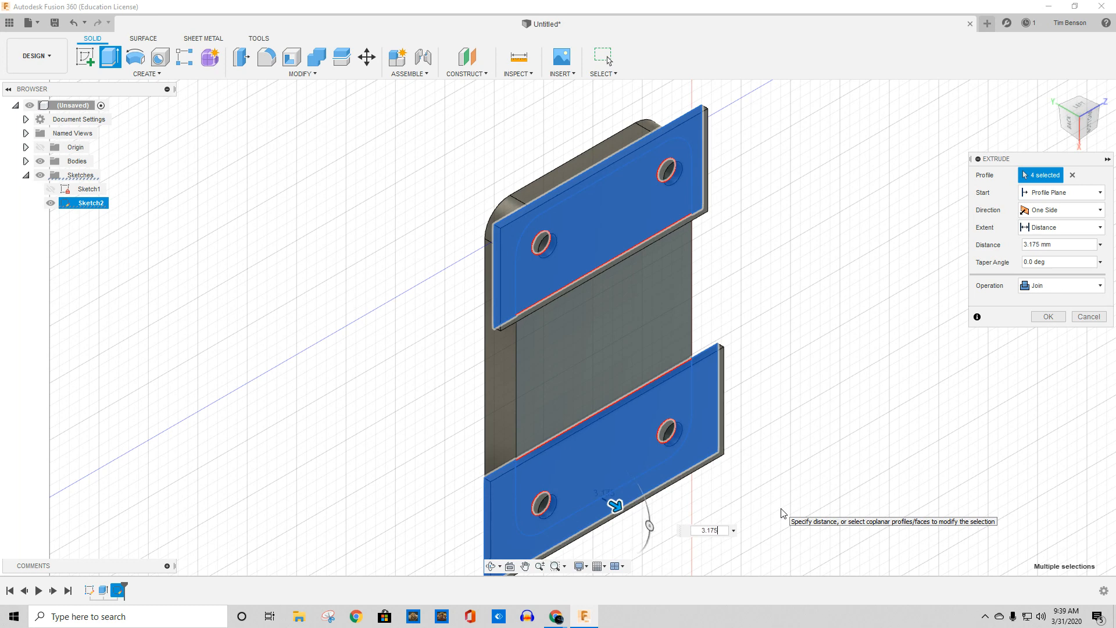
left_click(1092, 210)
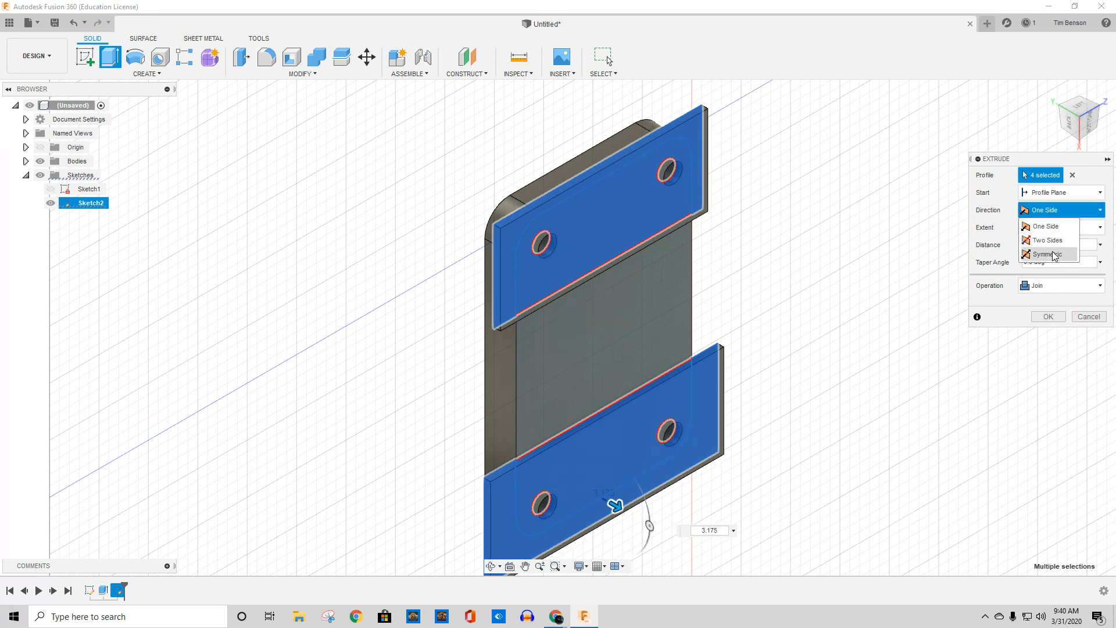
left_click(1053, 228)
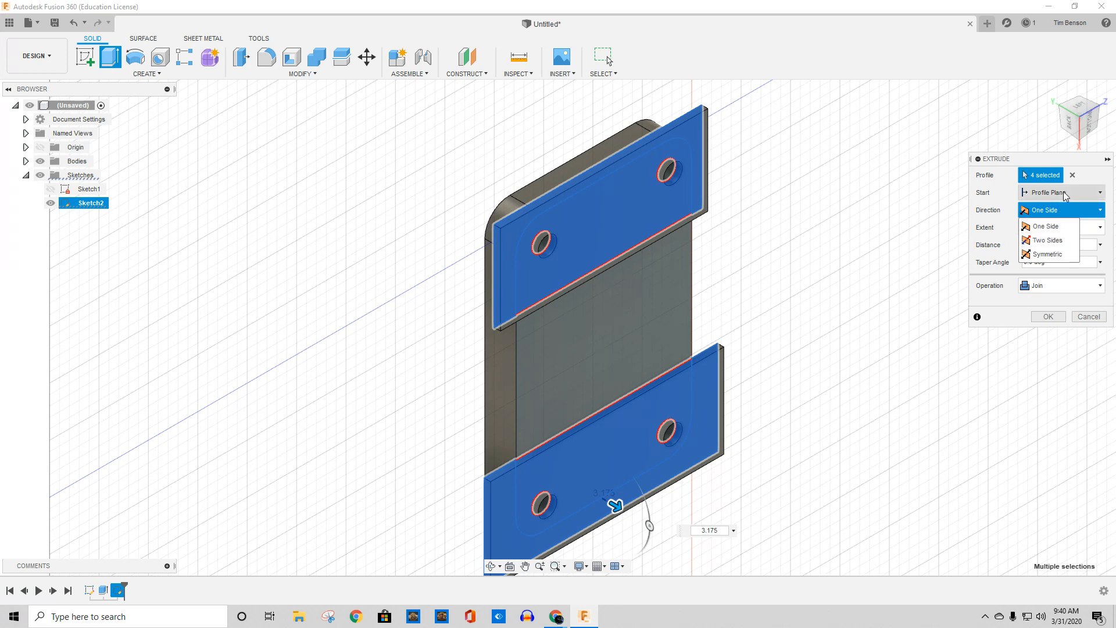
left_click(1054, 194)
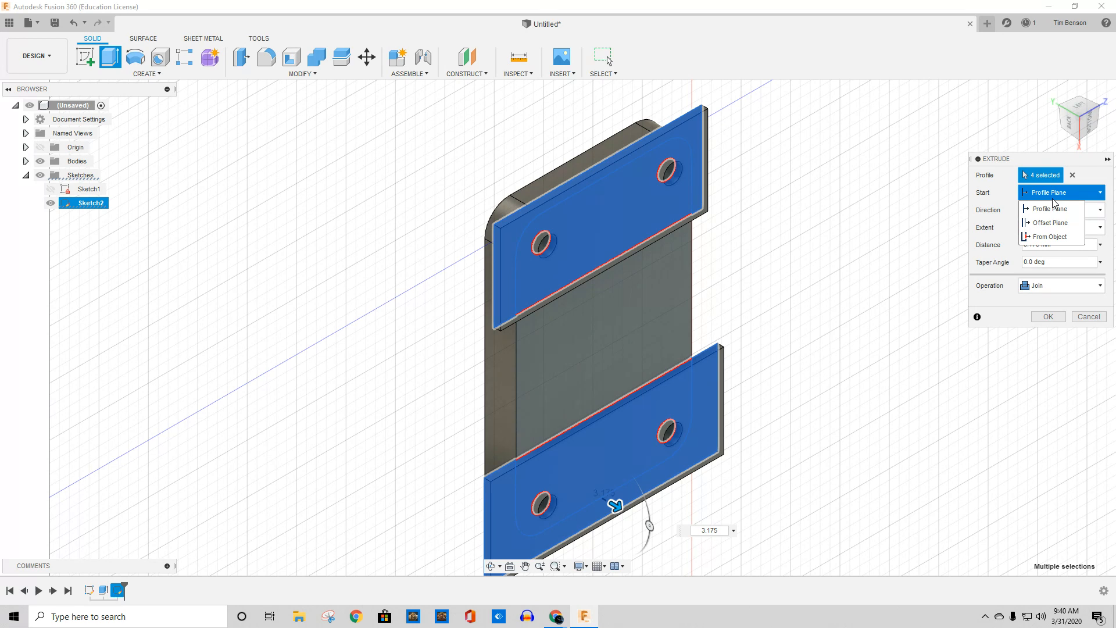
left_click(1047, 210)
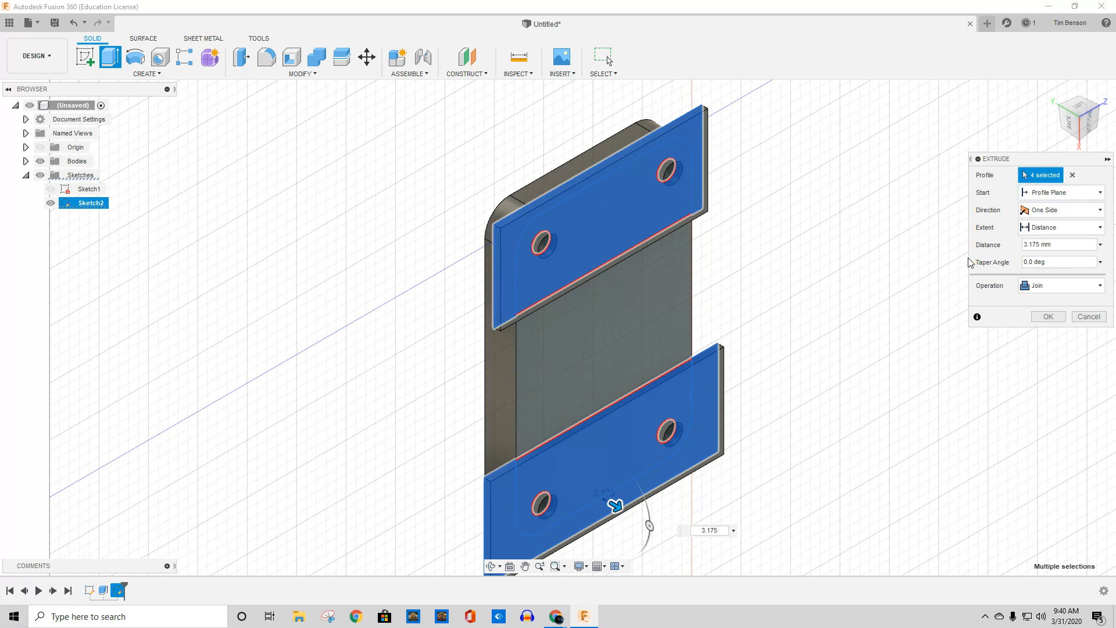
left_click(1060, 285)
left_click(1040, 319)
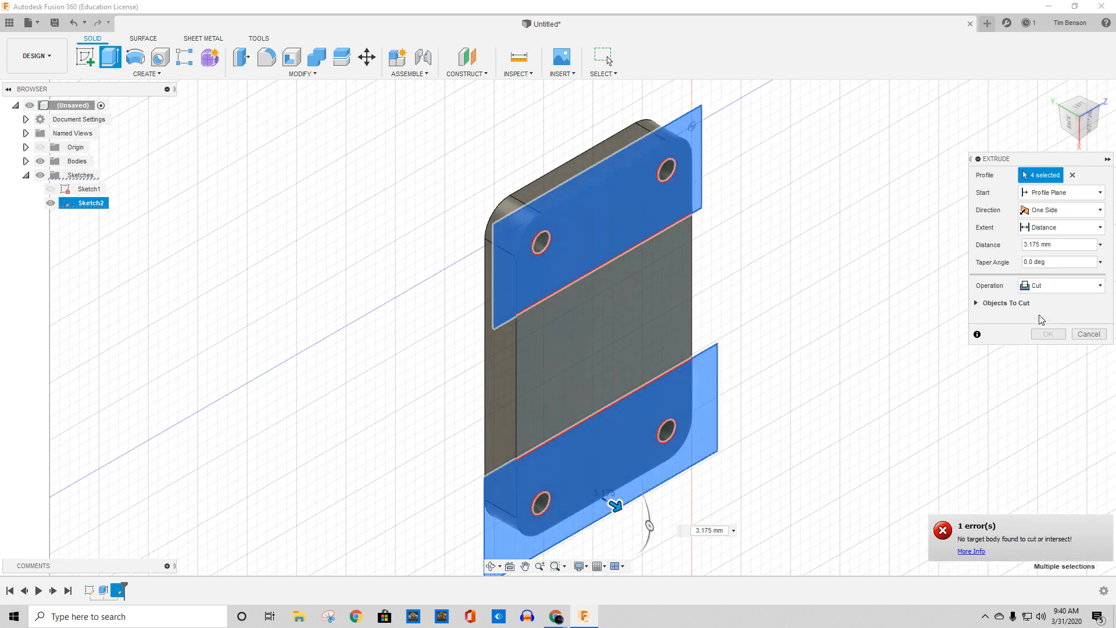
left_click(979, 304)
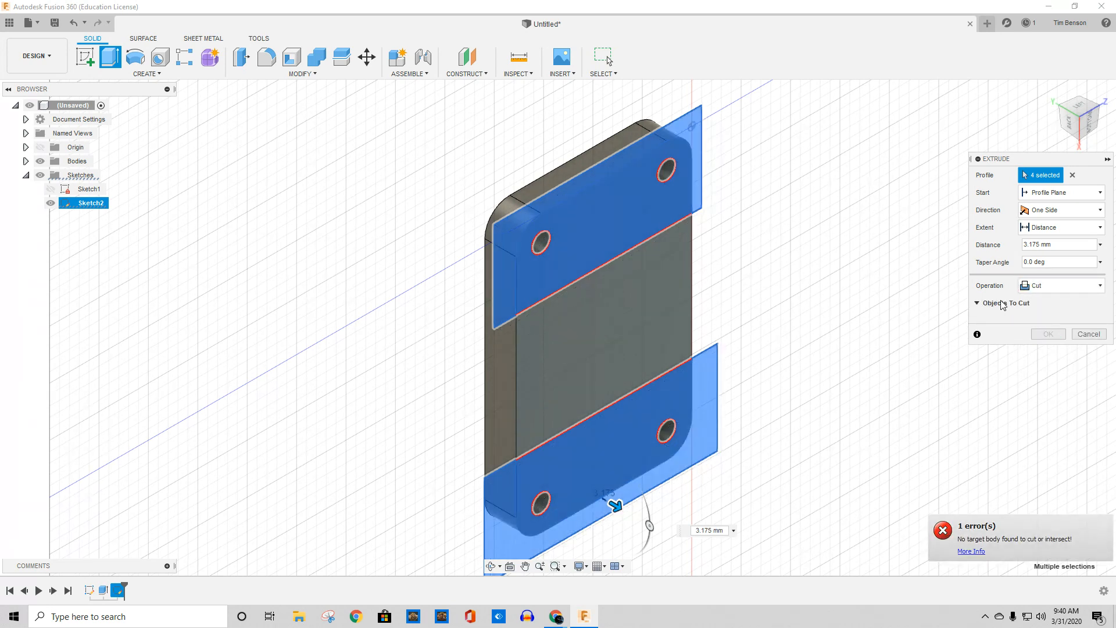
left_click(1064, 285)
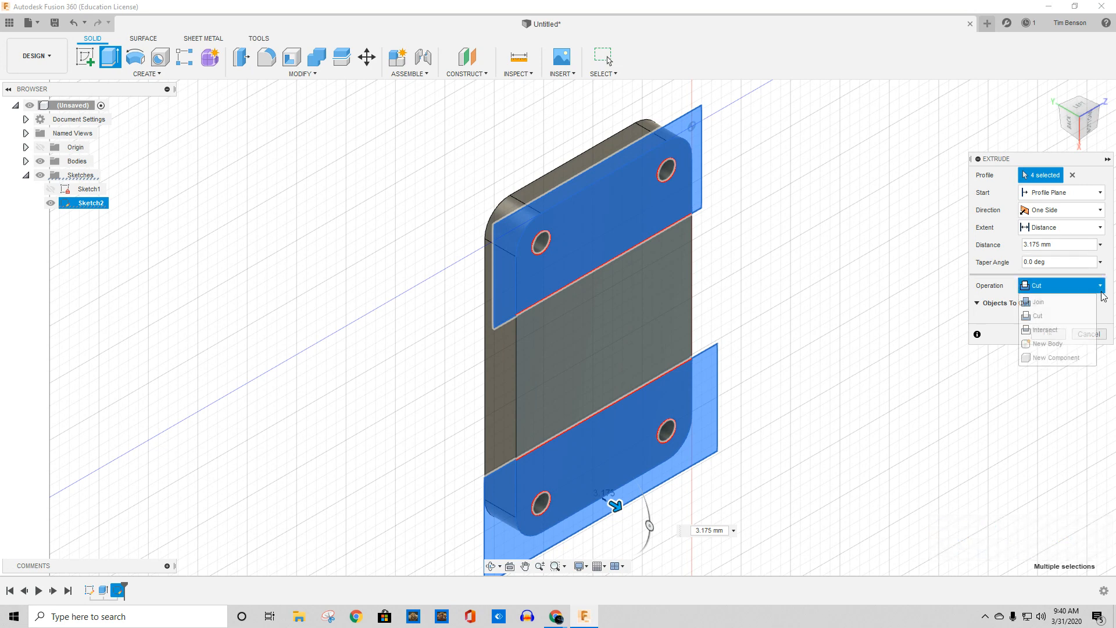
left_click(604, 292)
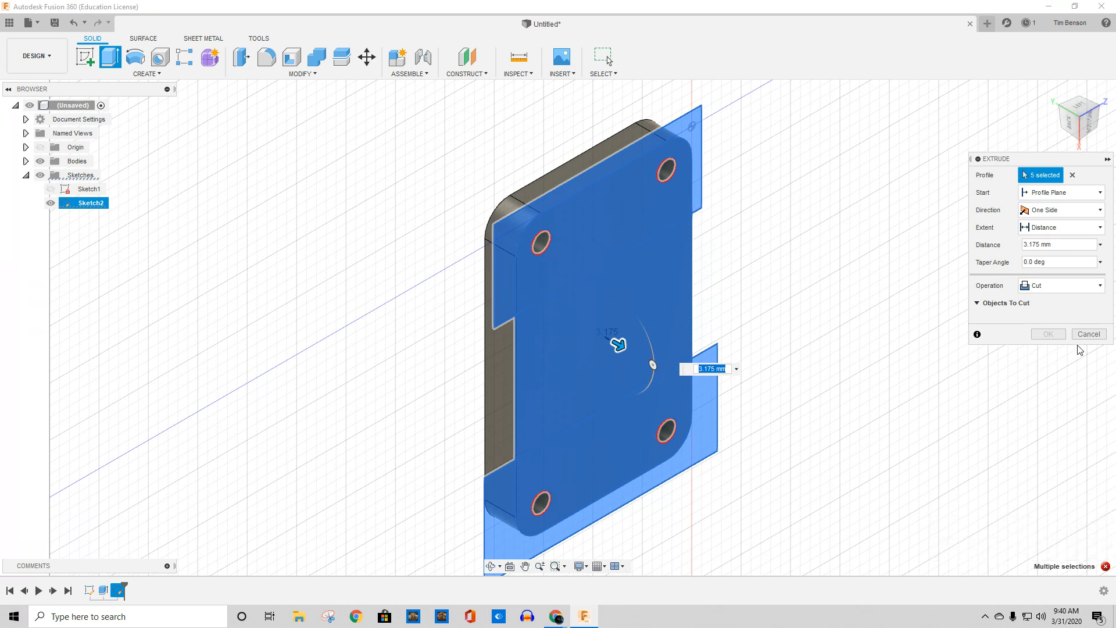
left_click(1089, 334)
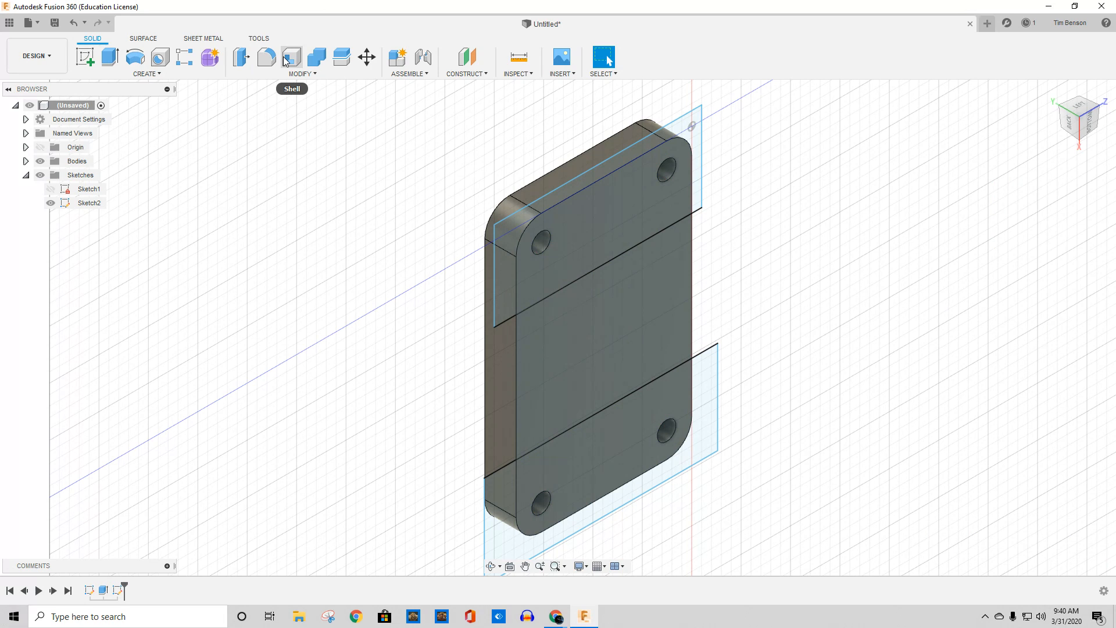
Extrude the two end profiles inside the plate outline by -3.175 mm as a Cut into the plate's bottom face.
left_click(238, 60)
left_click(599, 212)
left_click(654, 468)
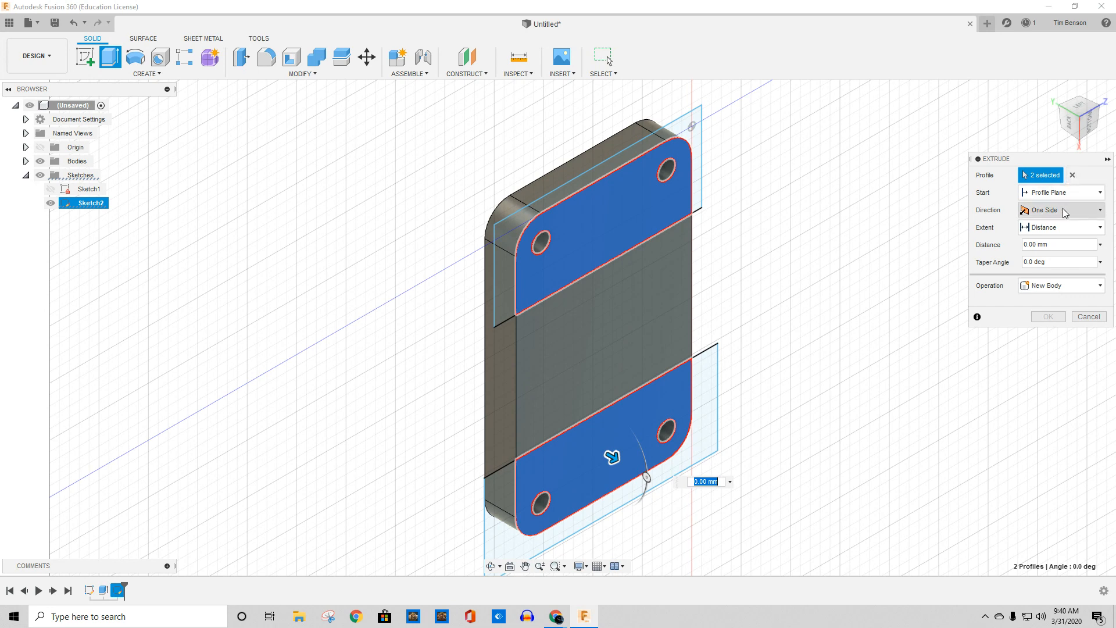
left_click(1100, 286)
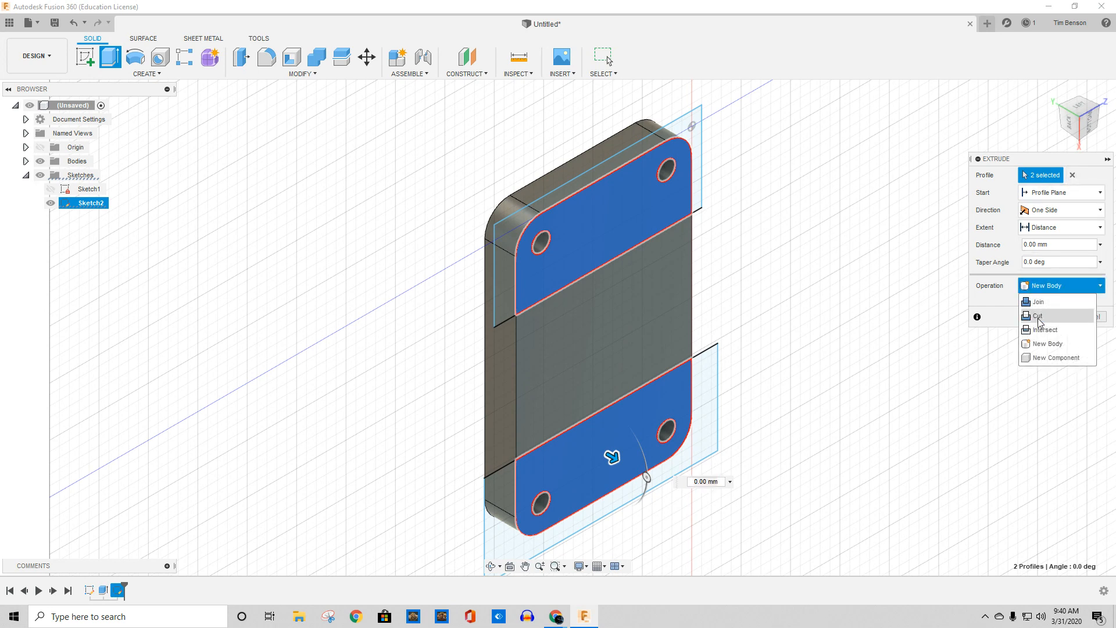
left_click(1037, 326)
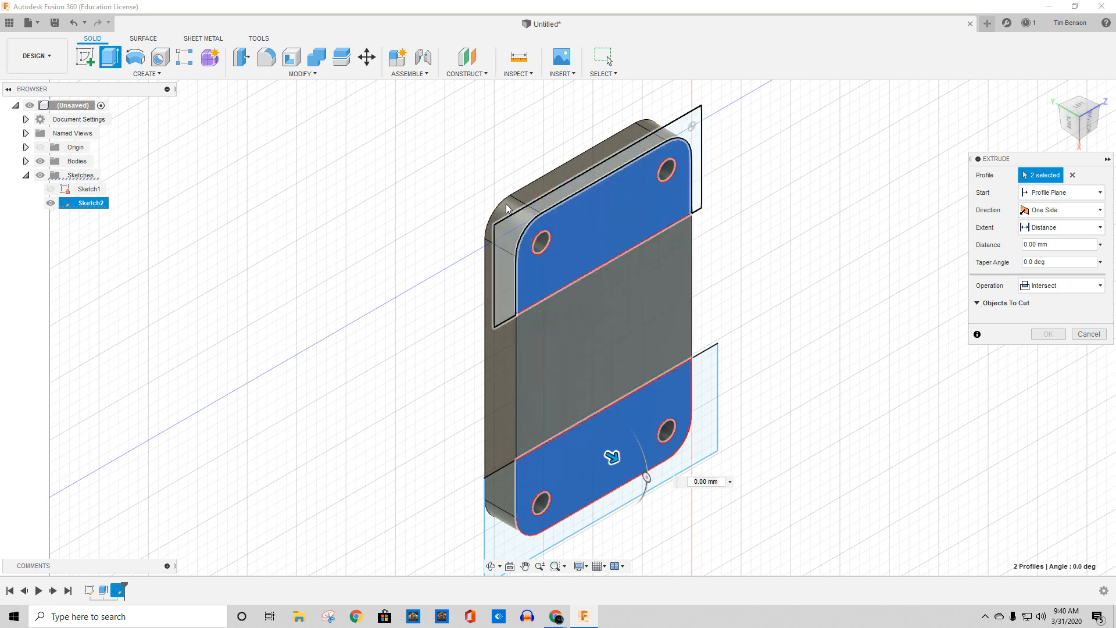
left_click(552, 222)
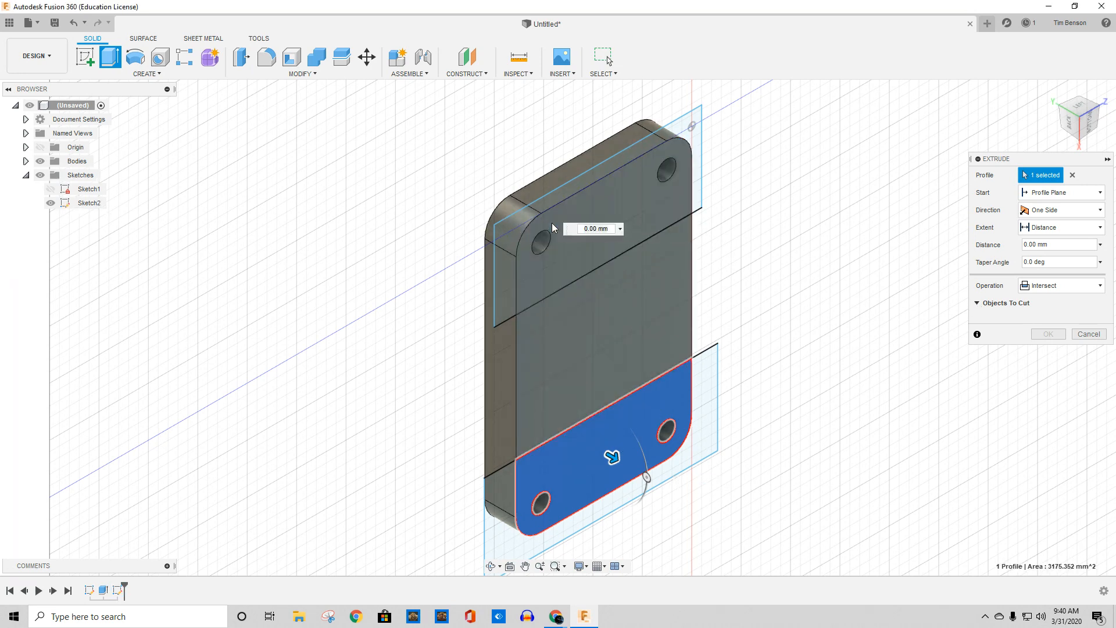
left_click(552, 212)
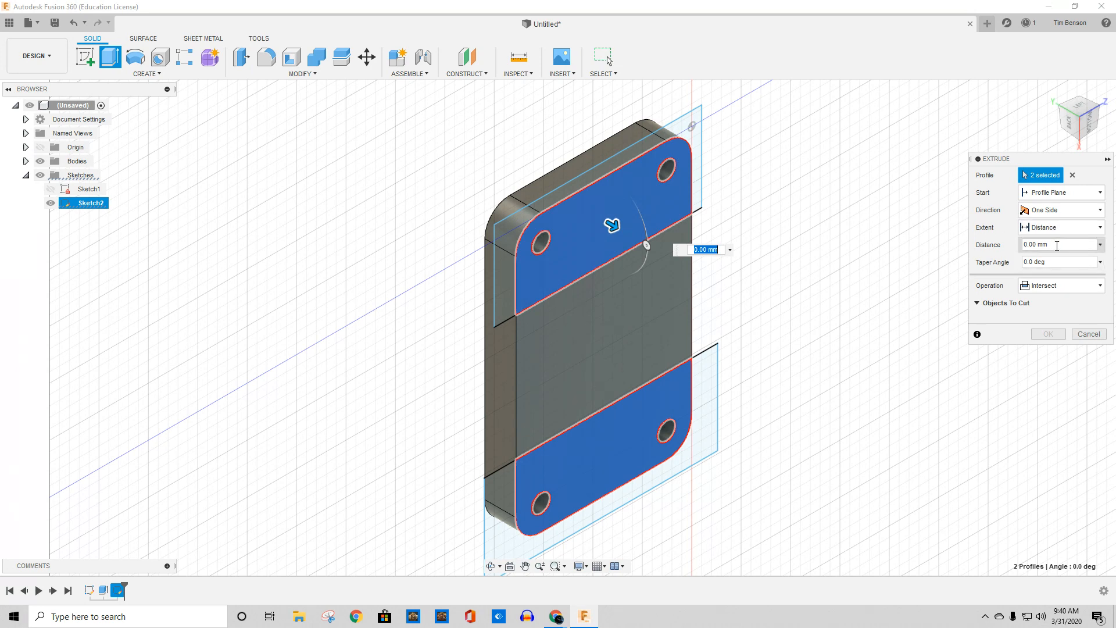
left_click(1058, 244)
type("3.175")
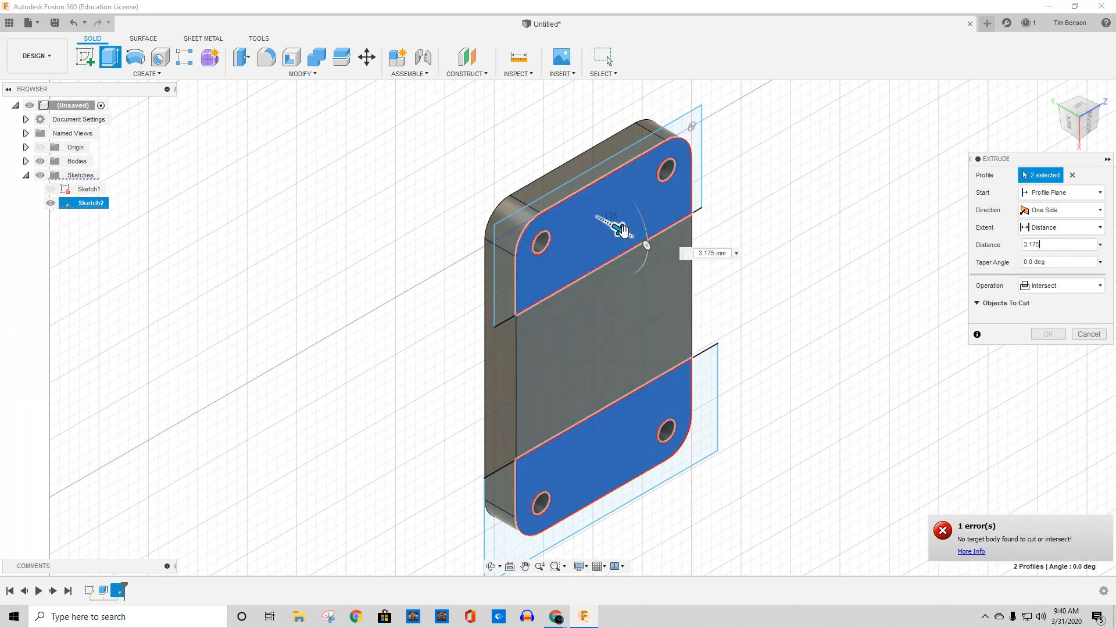
left_click_drag(620, 230, 534, 182)
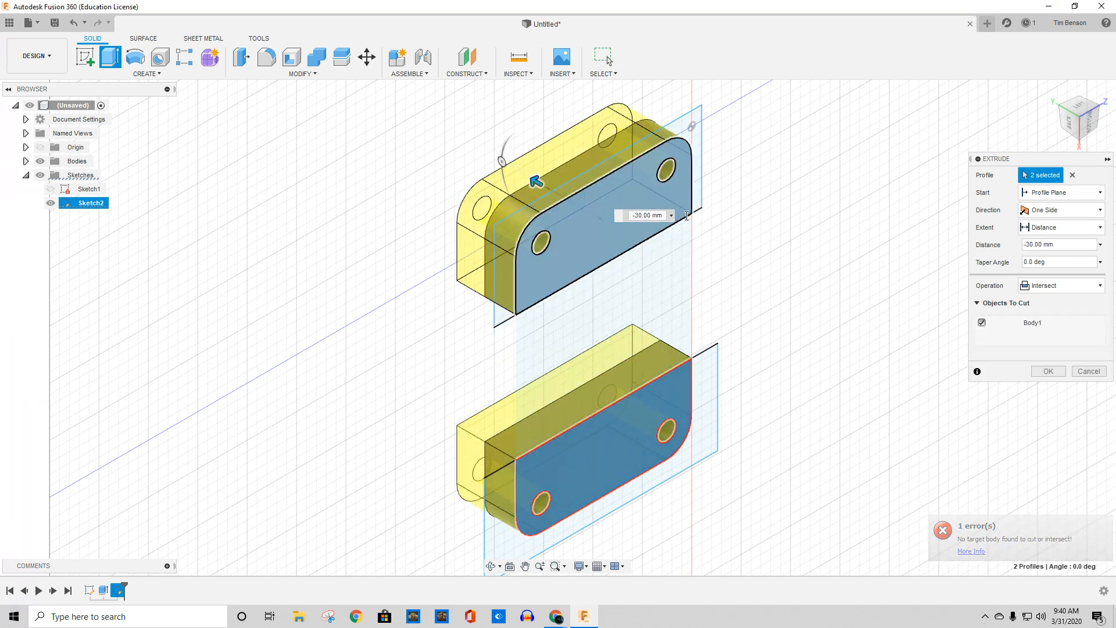
left_click_drag(1056, 245, 984, 244)
type("-3.175")
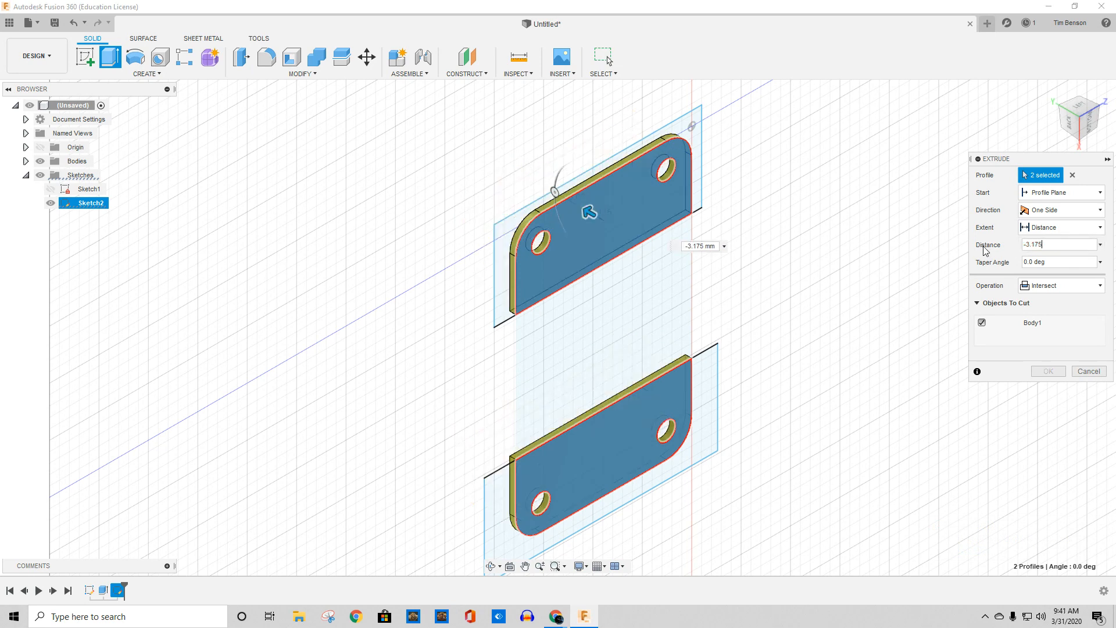
left_click(1064, 285)
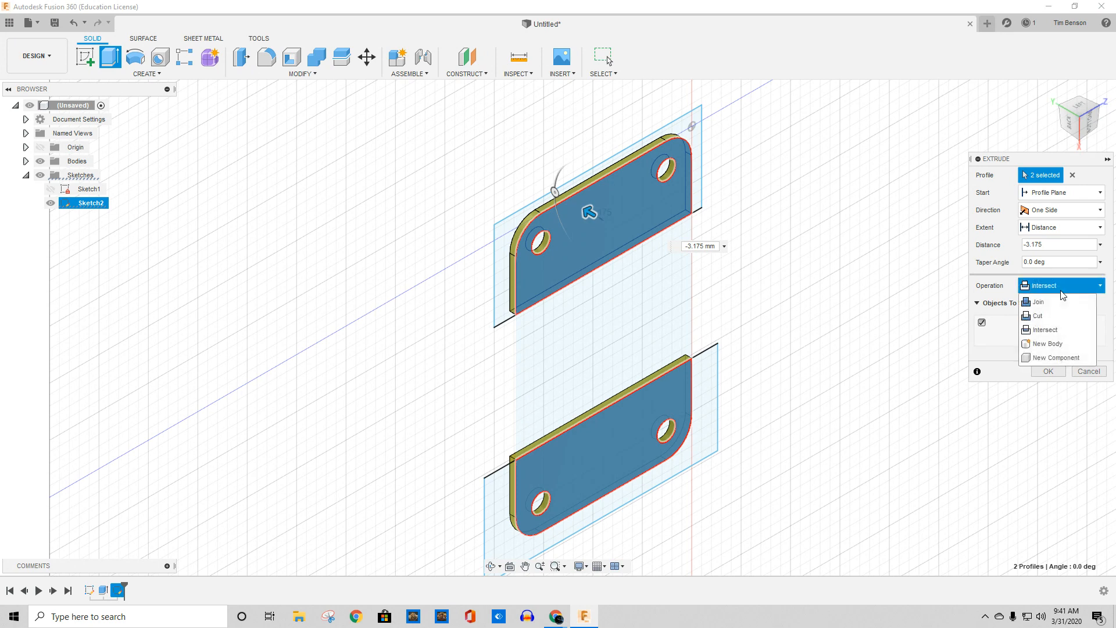
left_click(1045, 318)
left_click(1045, 369)
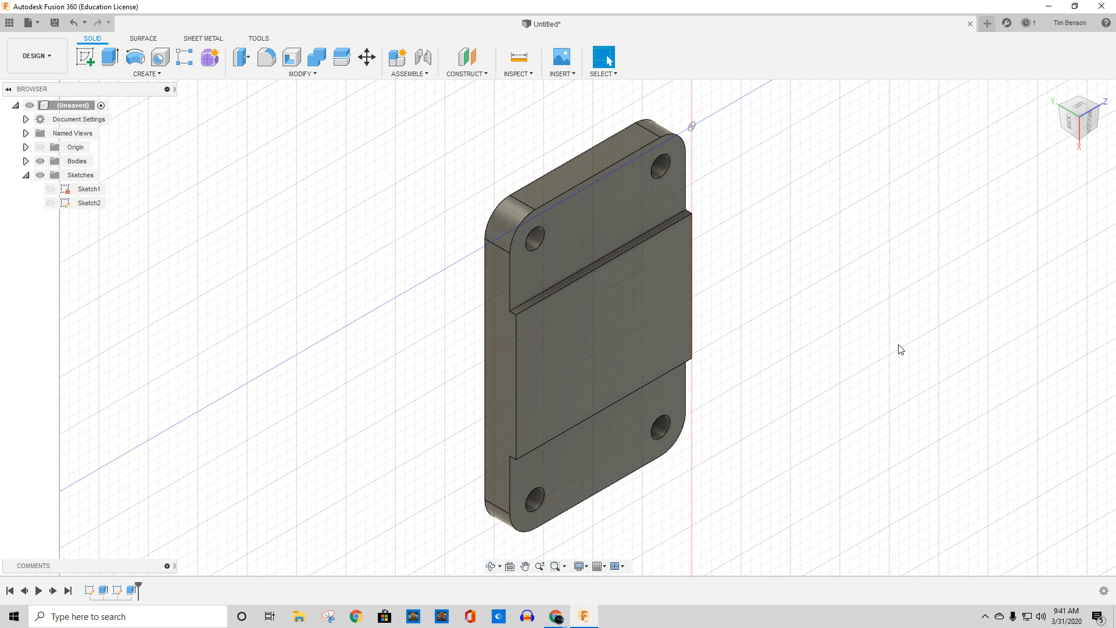
Create a new sketch on the large flat top face of the plate, opposite the stepped side.
left_click(1068, 112)
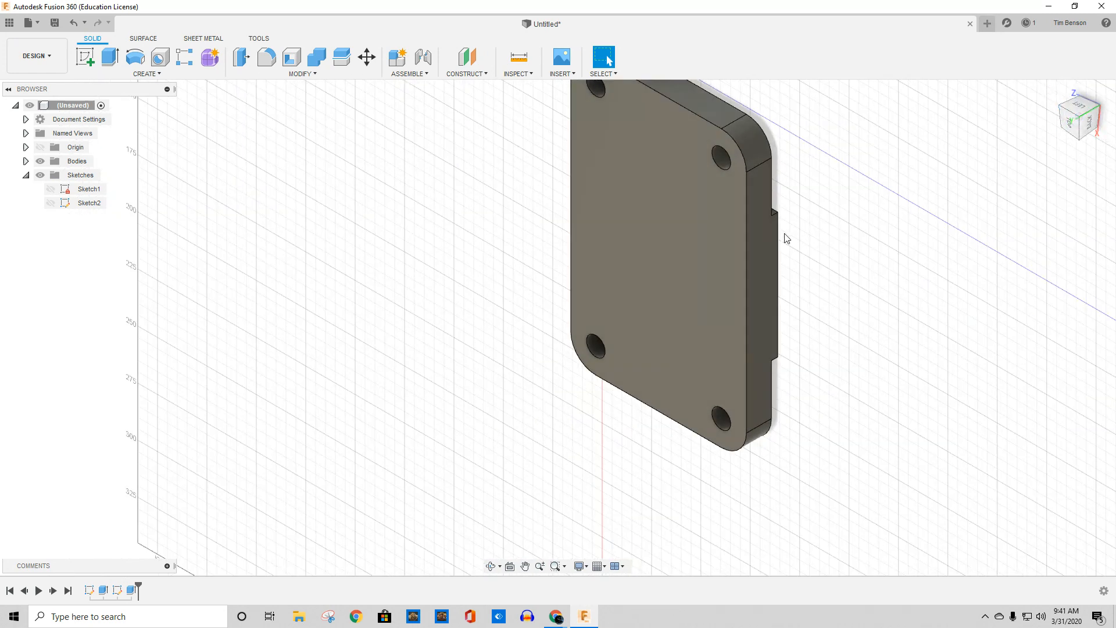
left_click(683, 287)
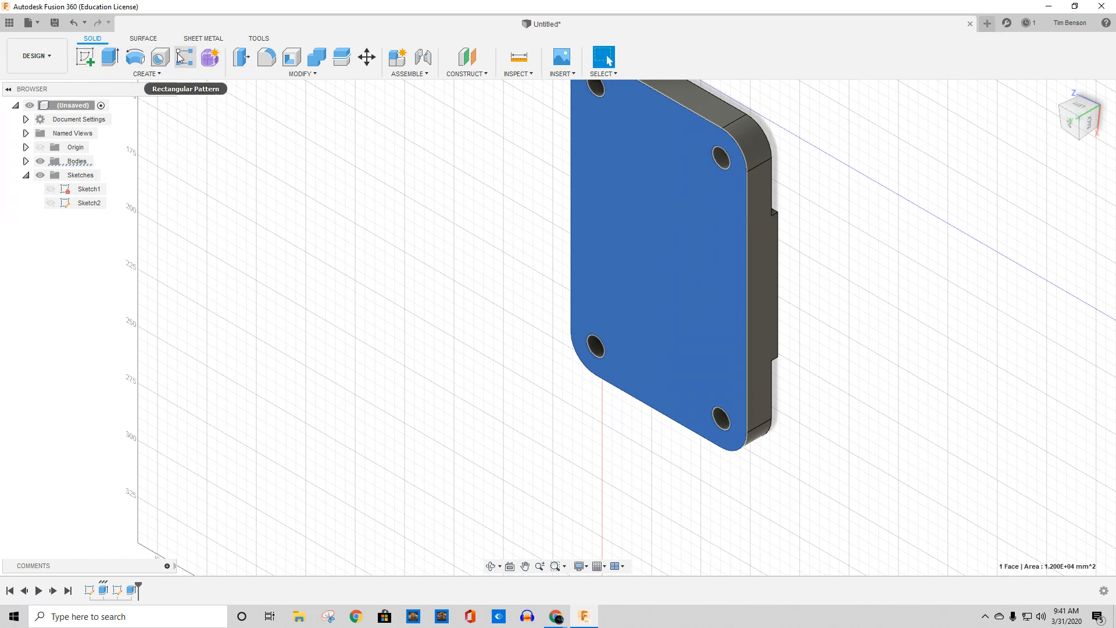
left_click(85, 59)
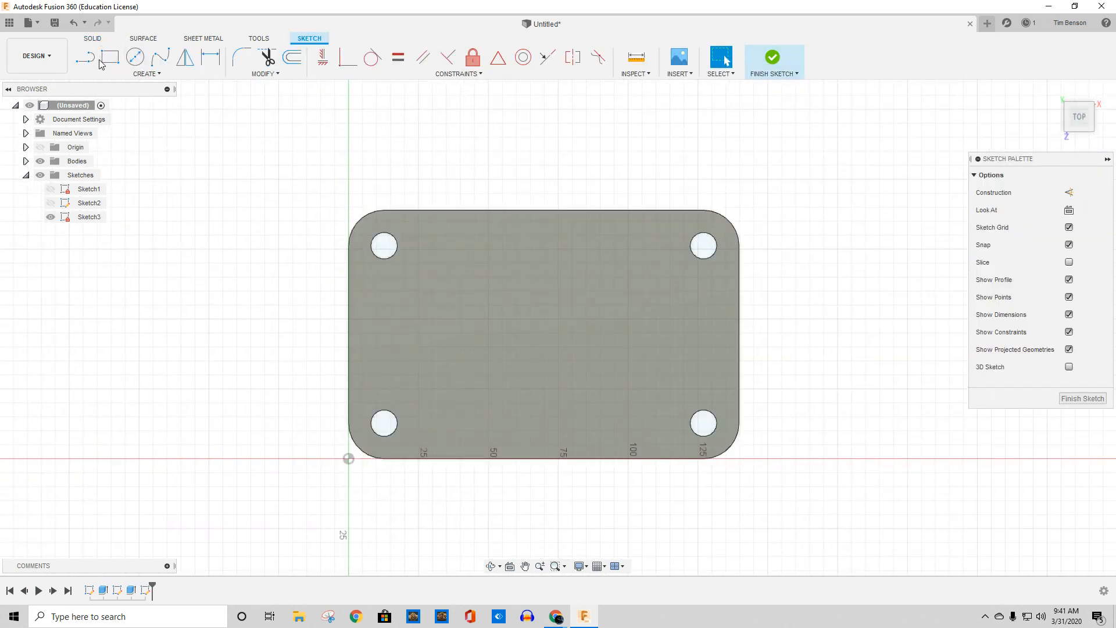
Sketch a tall rectangle across the plate's middle, starting about 50 mm from its left edge and extending past the upper and lower edges.
left_click(102, 60)
left_click(488, 137)
left_click(614, 513)
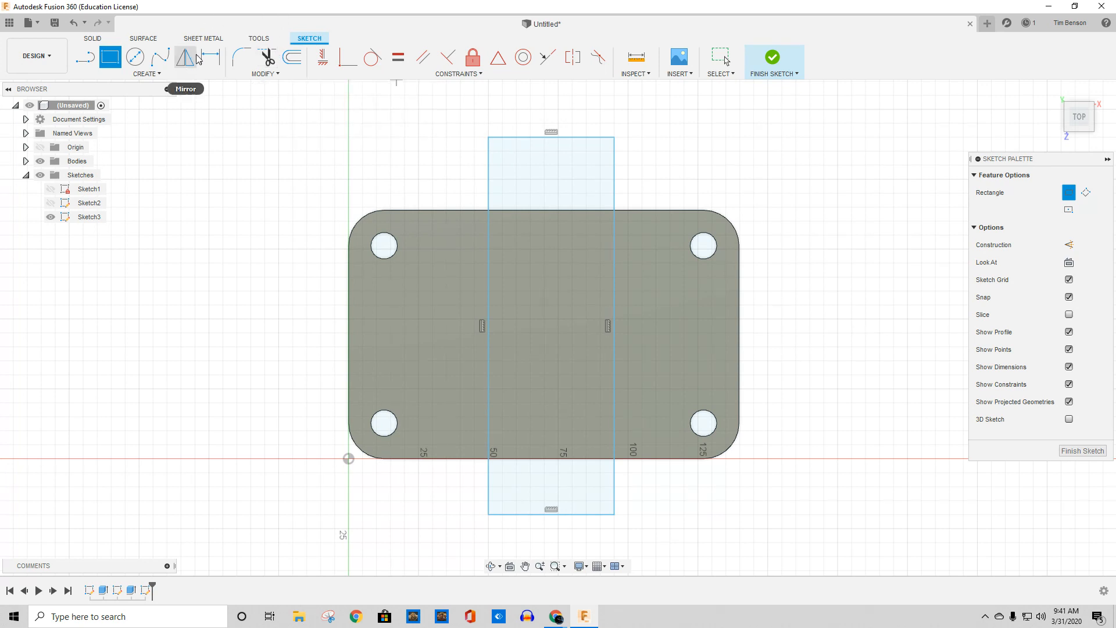
Dimension the middle rectangle's left edge at 44.45 mm from the plate's left edge.
left_click(211, 58)
left_click(348, 315)
left_click(488, 296)
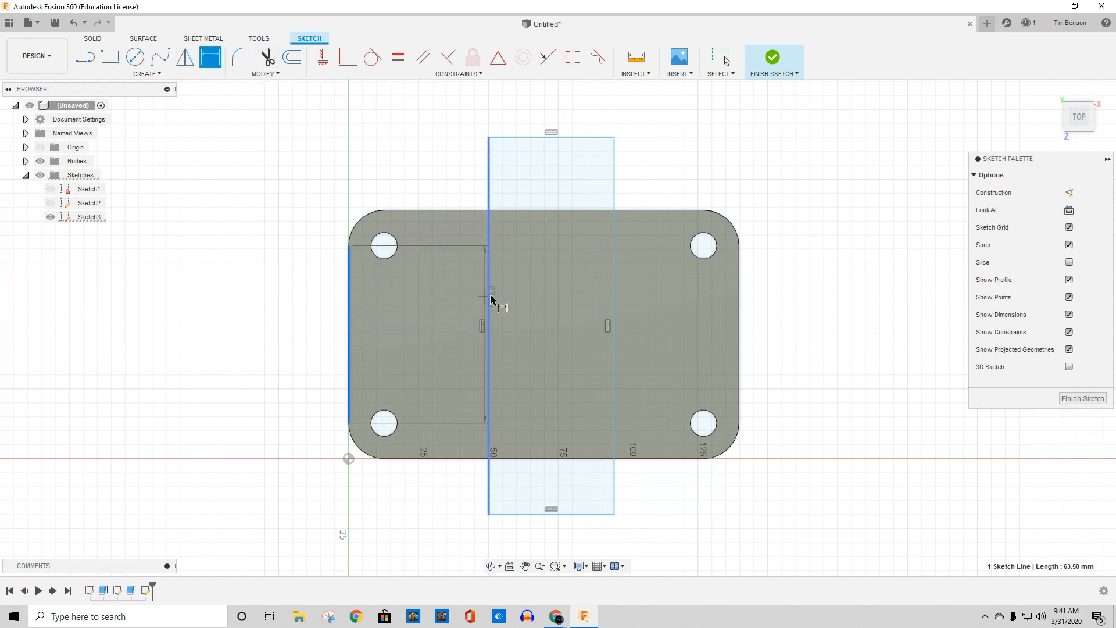
left_click(430, 183)
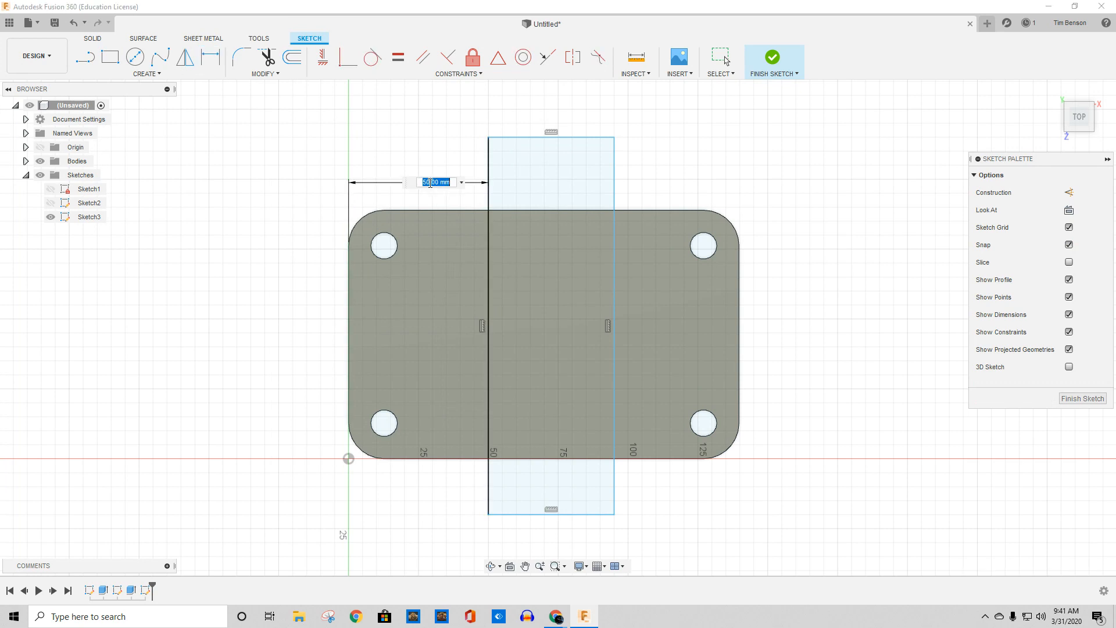
type("44.45")
key("Return")
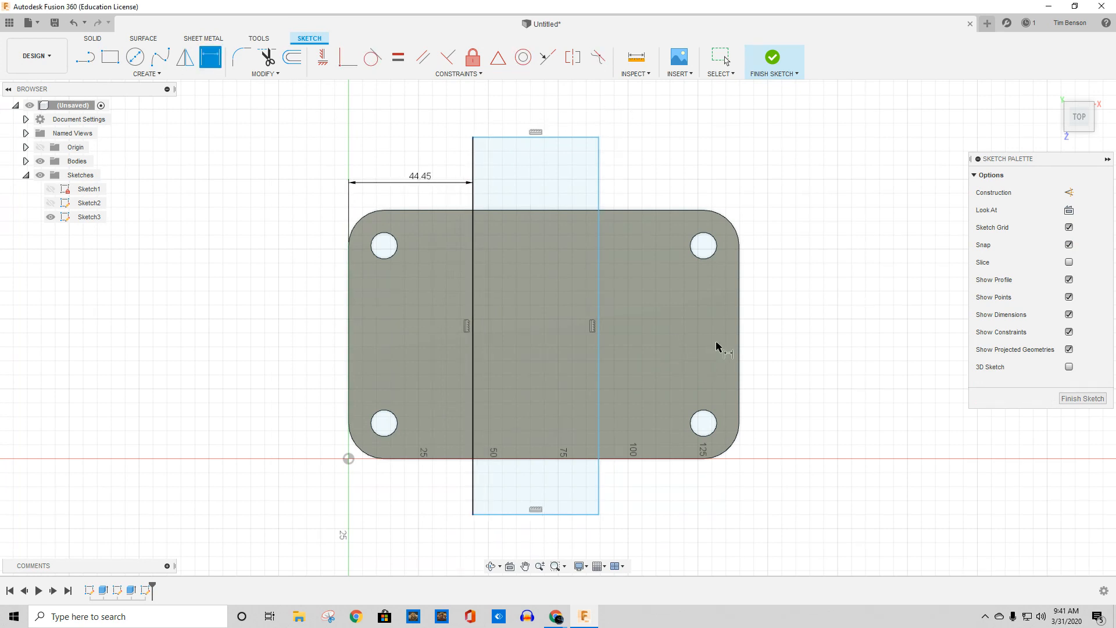
Dimension the middle rectangle's right edge at 44.45 mm from the plate's right edge and finish the sketch.
left_click(738, 330)
left_click(599, 263)
left_click(653, 170)
type("44.45")
key("Return")
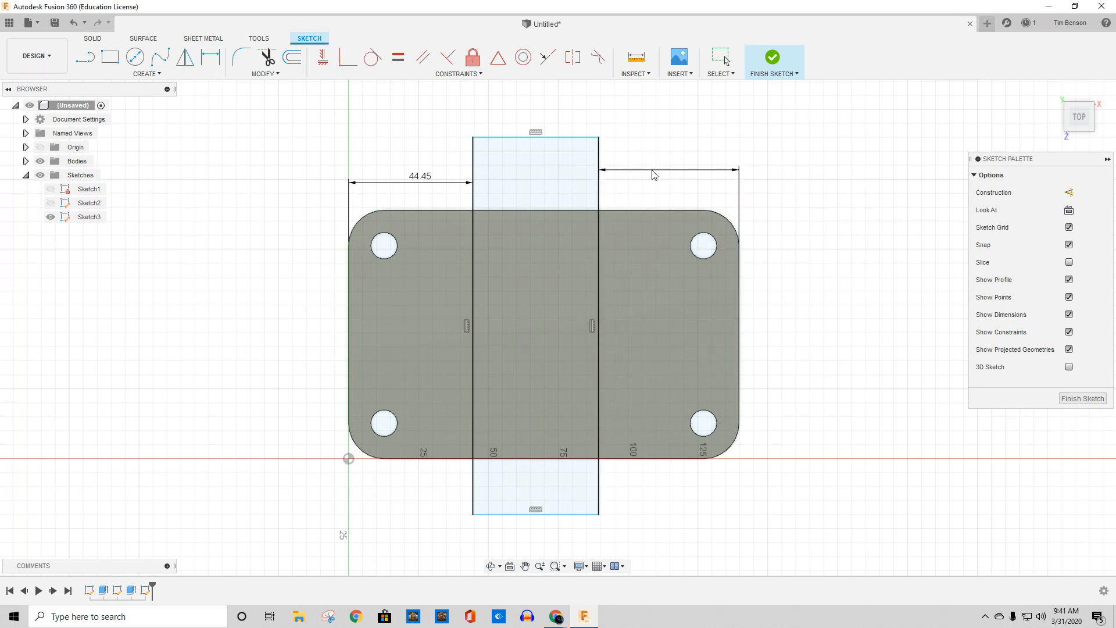
left_click(773, 58)
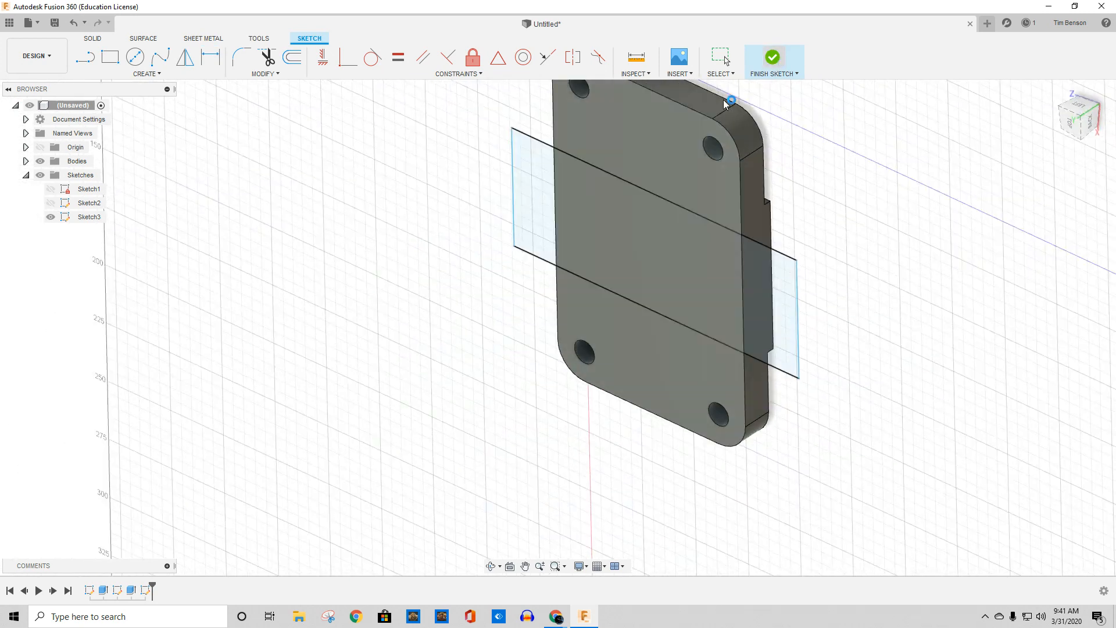
Extrude all three profiles of the middle rectangle, including both overhanging ends, by -3.175 mm as a Cut across the plate's top face.
key("e")
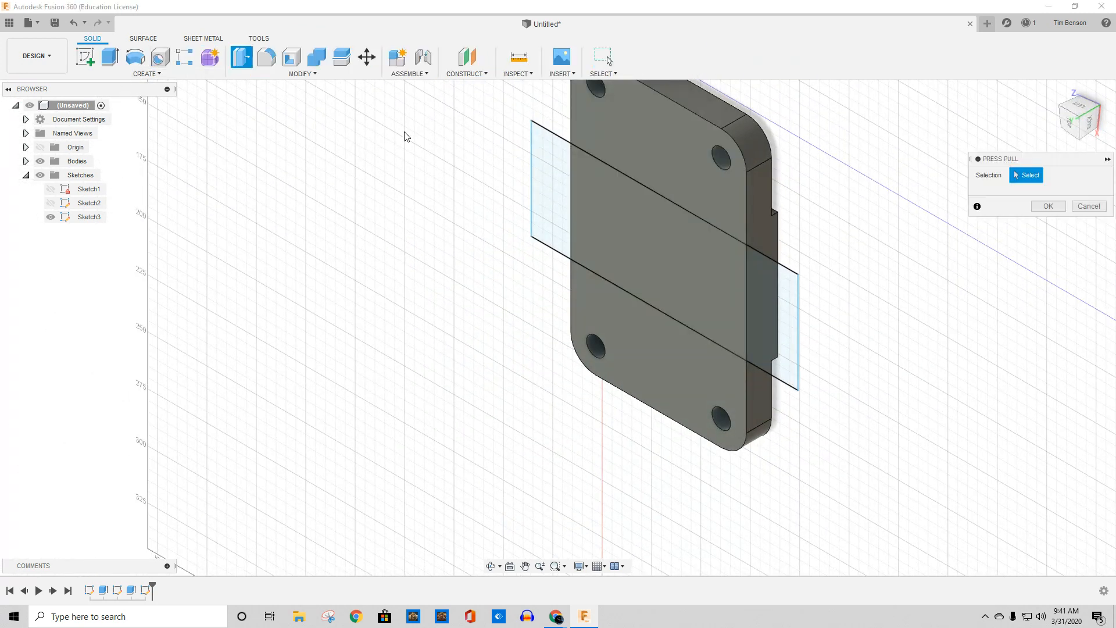
left_click(615, 209)
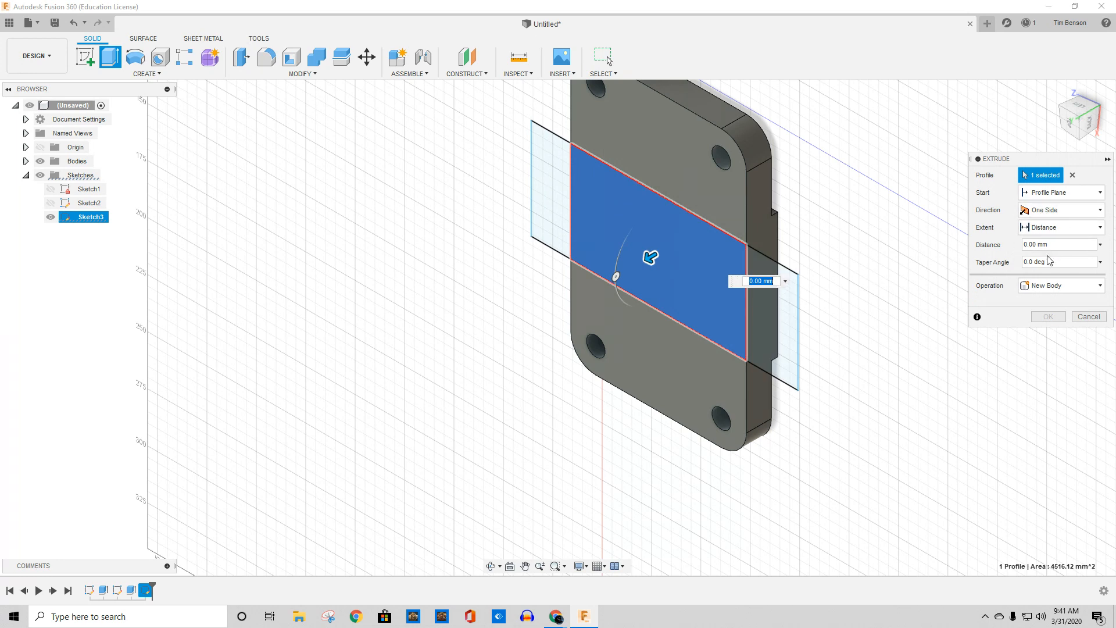
left_click(1063, 285)
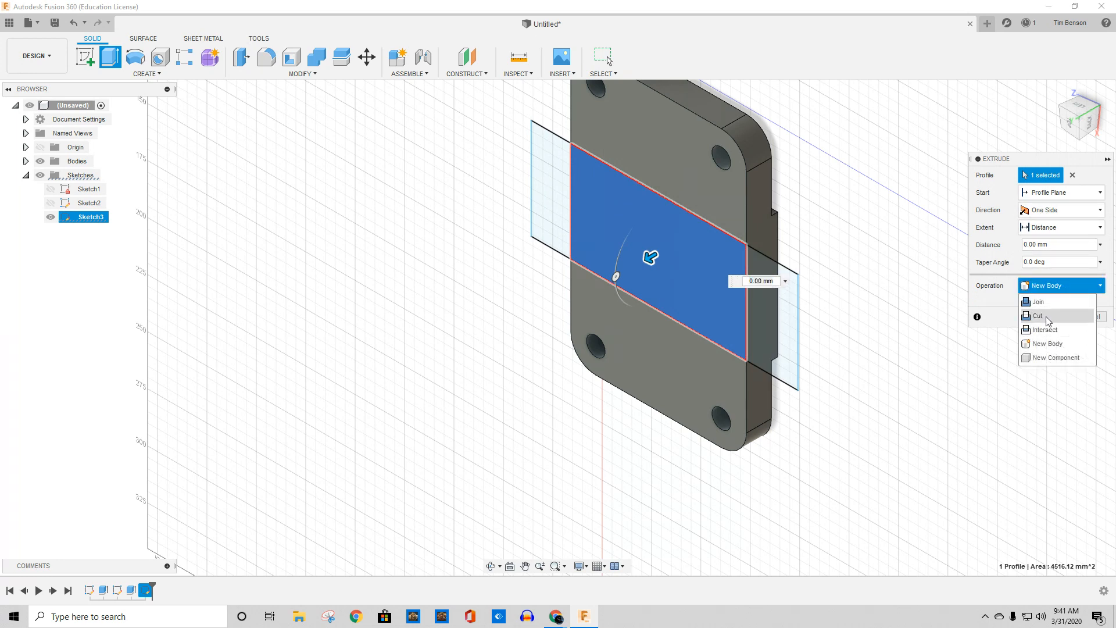
left_click(1050, 315)
left_click(1058, 244)
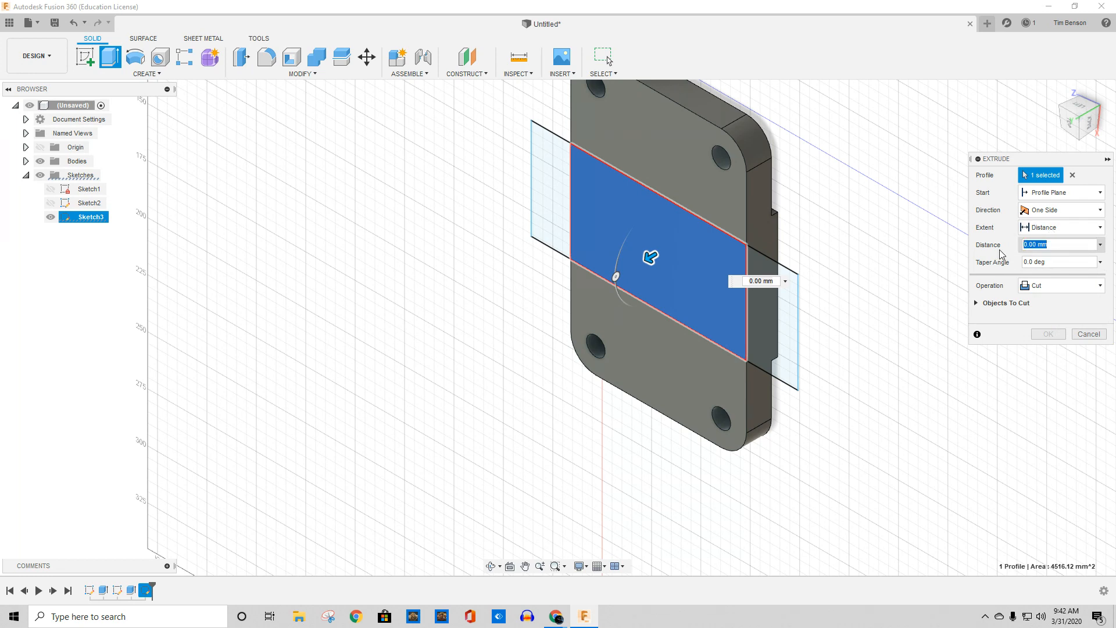
type("3.175")
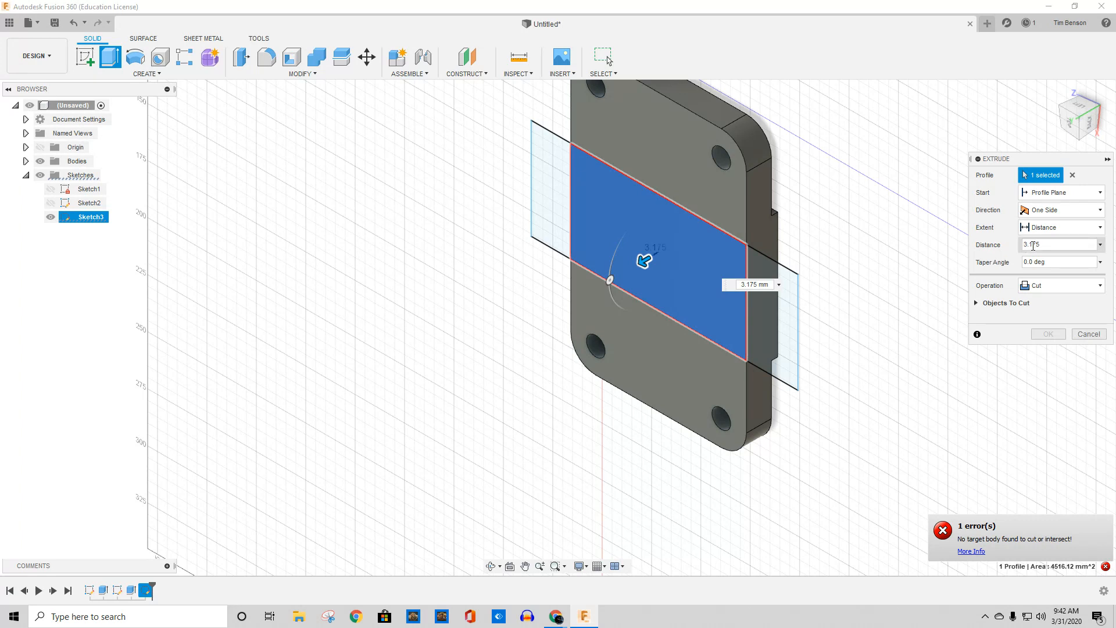
type("-")
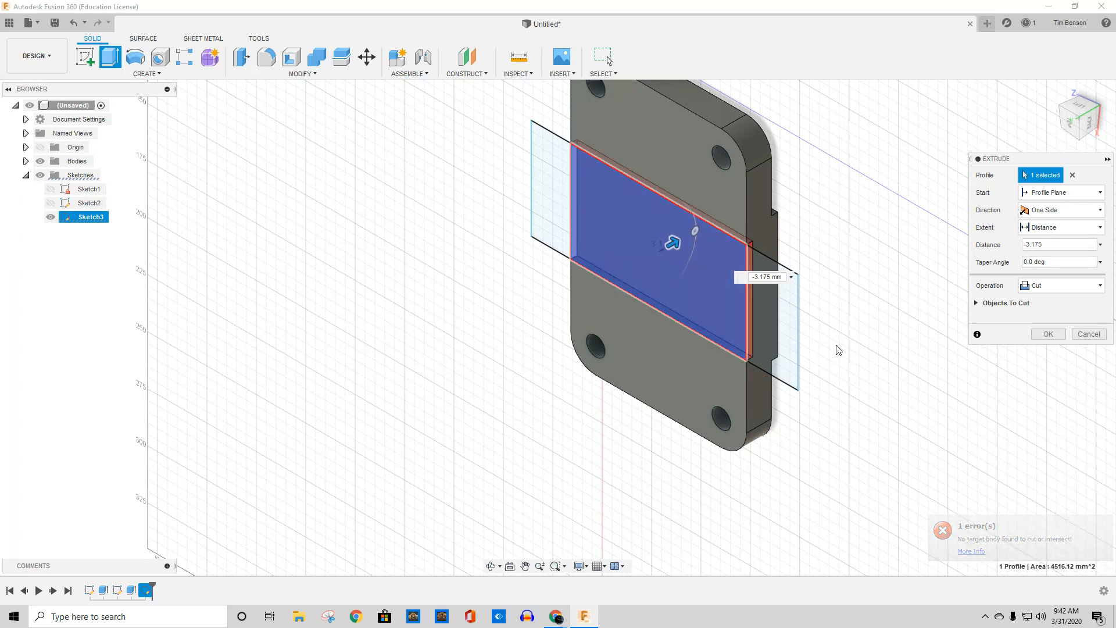
left_click(782, 337)
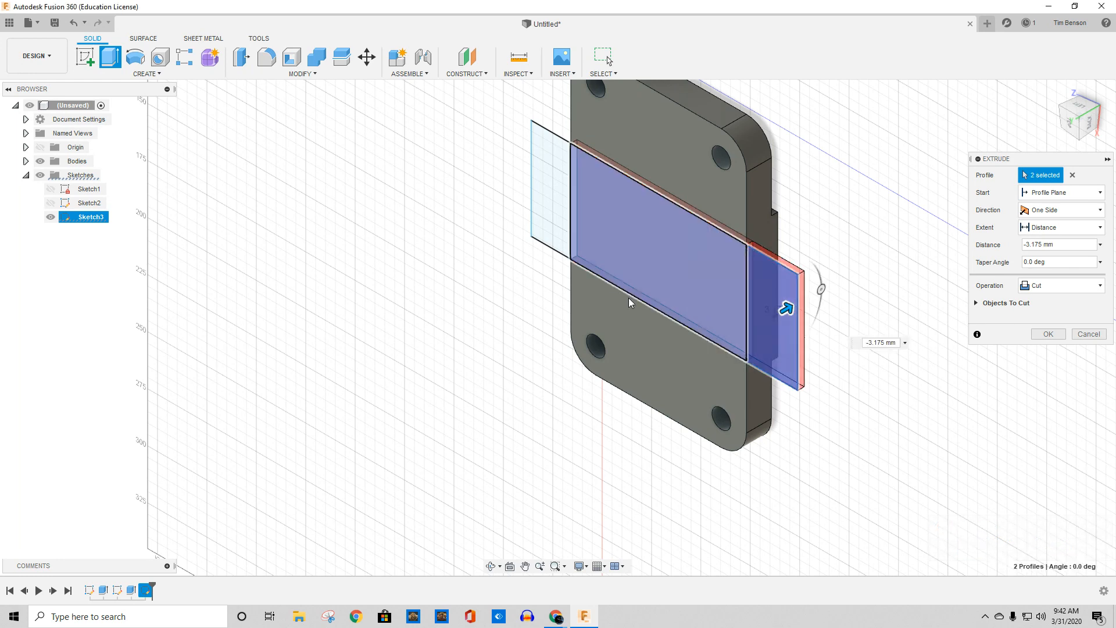
left_click(559, 193)
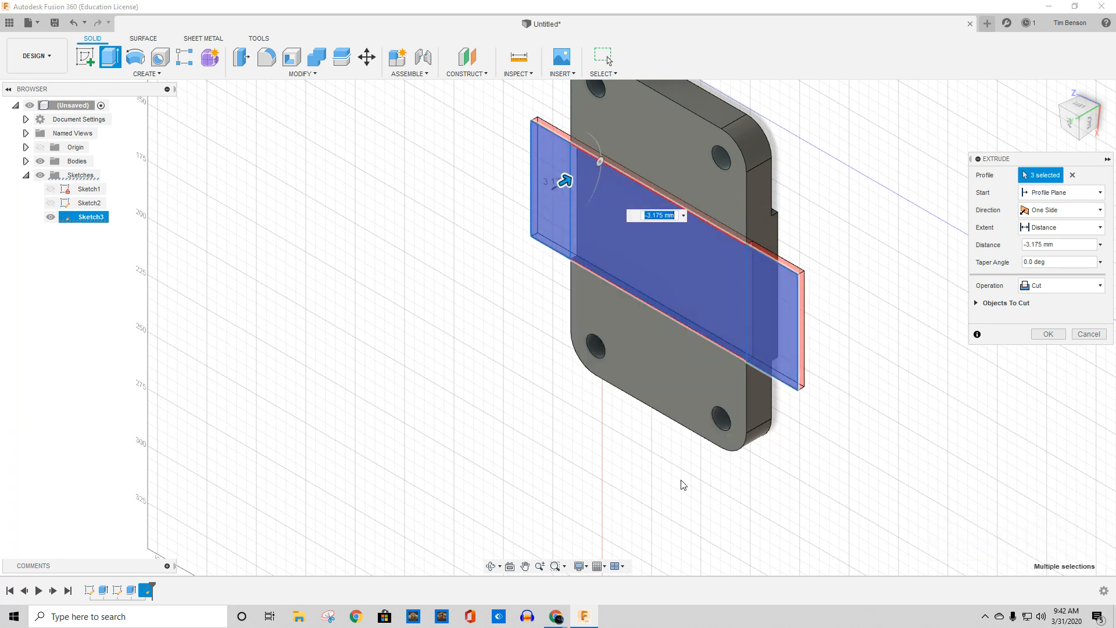
left_click(1049, 335)
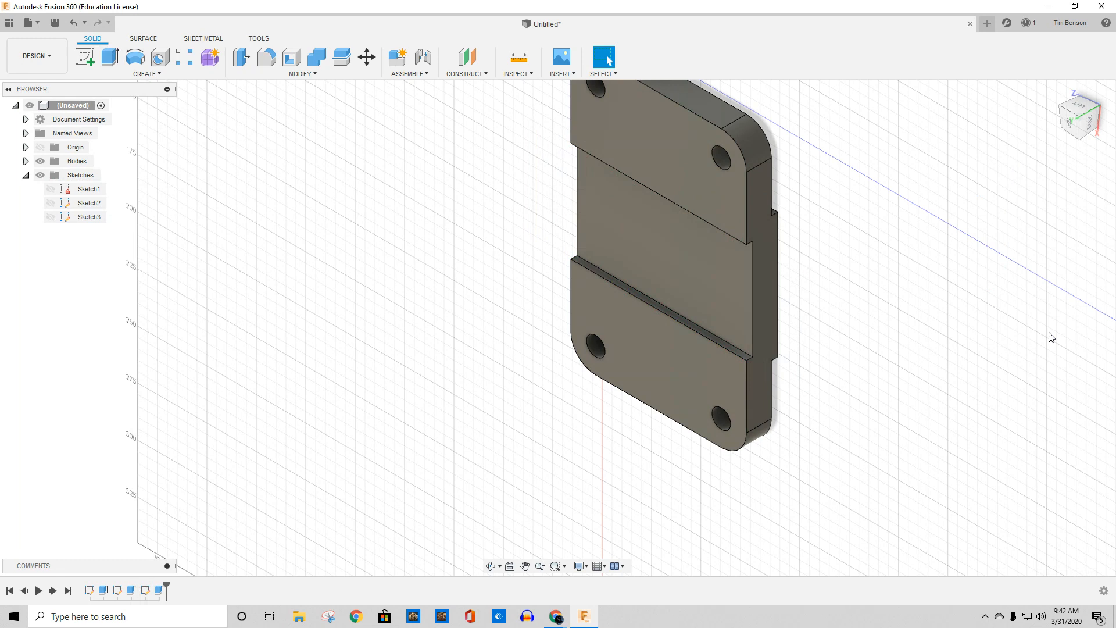
middle_click_drag(800, 259, 697, 294)
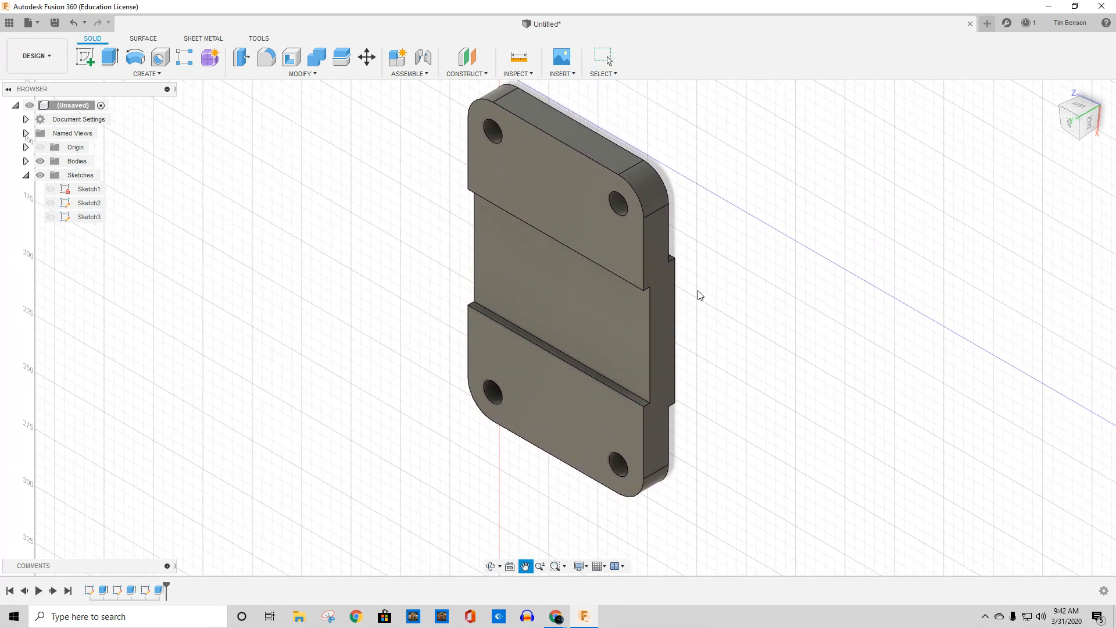
scroll(700, 295, "down", 1)
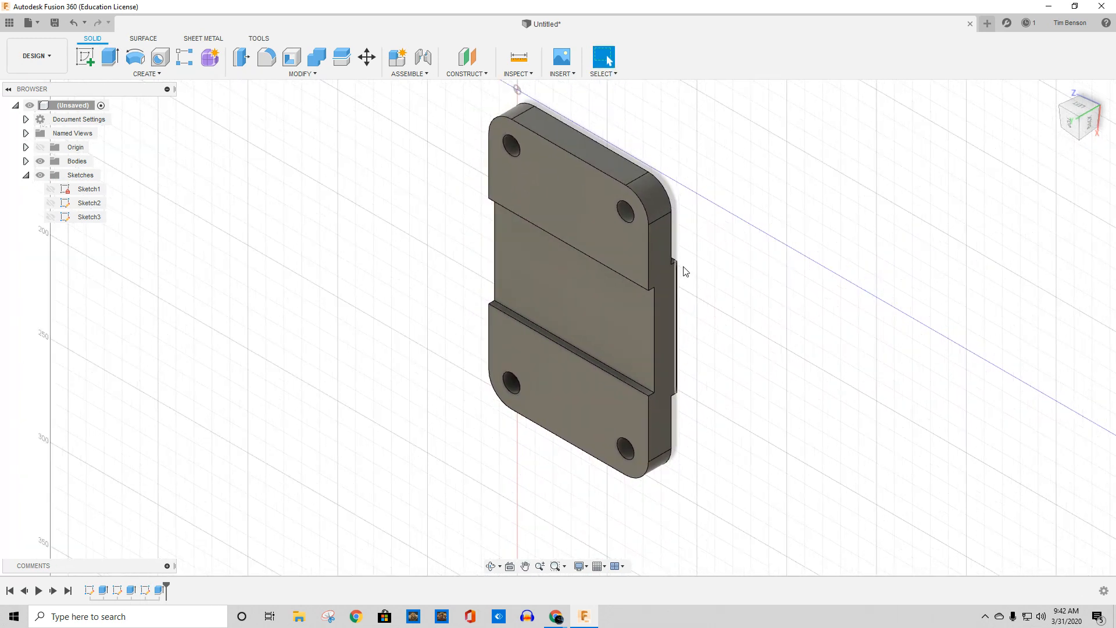
middle_click_drag(709, 190, 680, 222)
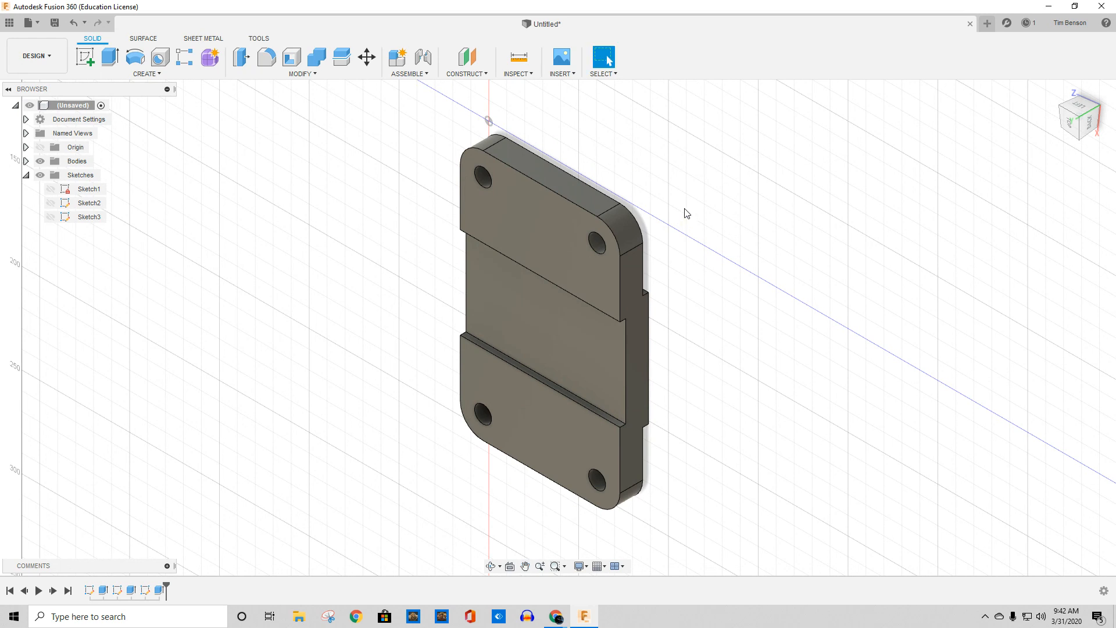